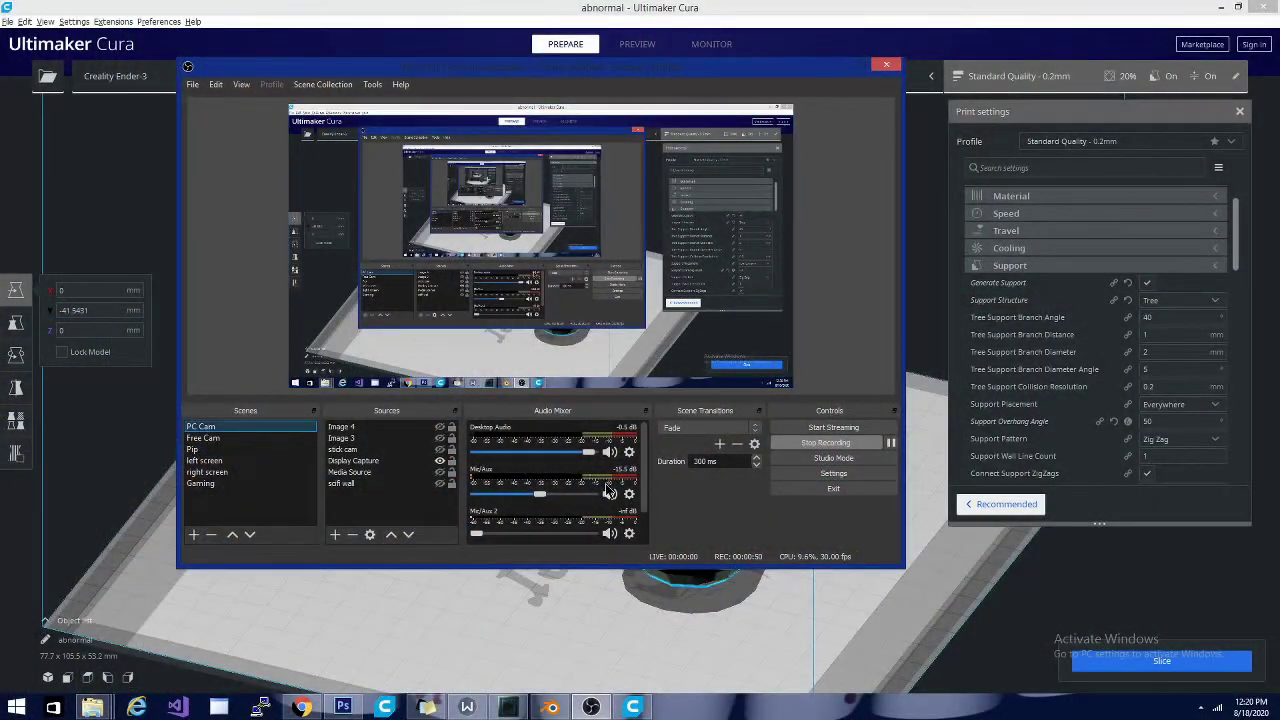
# Step: Switch to Cura and examine the red-marked faces on the two sphere-and-handle models from several angles
pyautogui.click(519, 661)
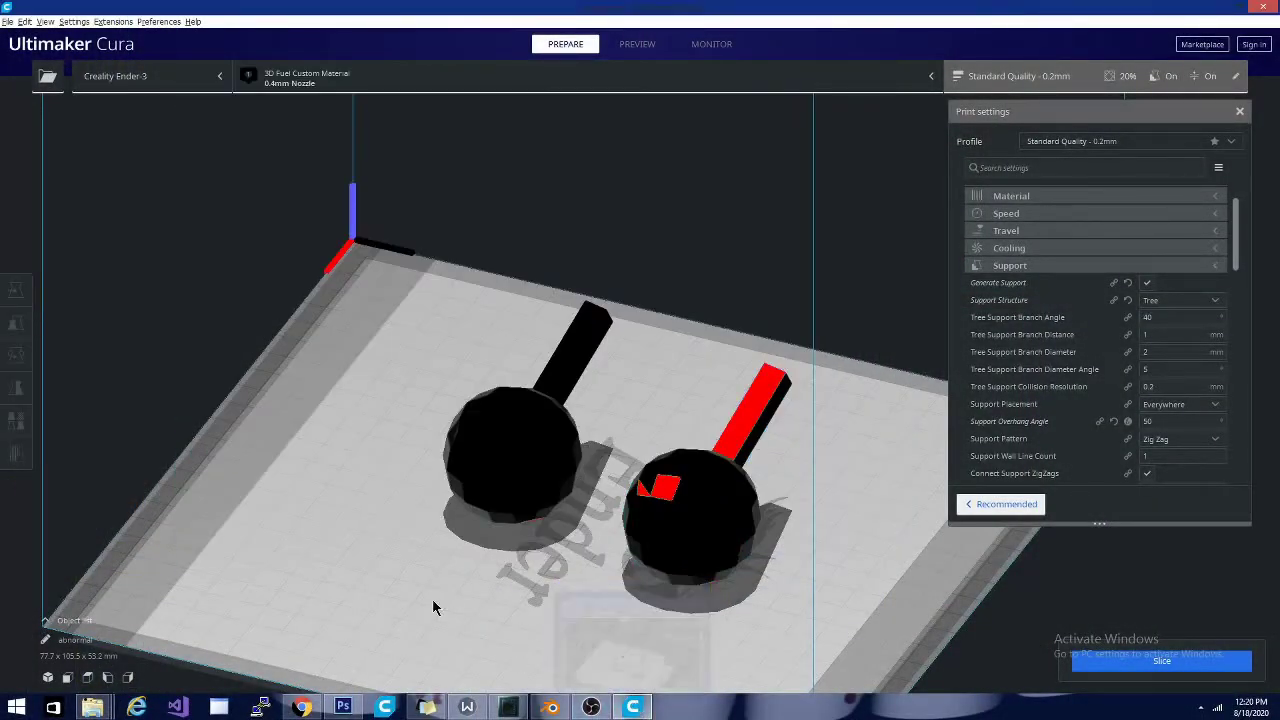
pyautogui.moveTo(432, 607); pyautogui.dragTo(634, 527, button='right')
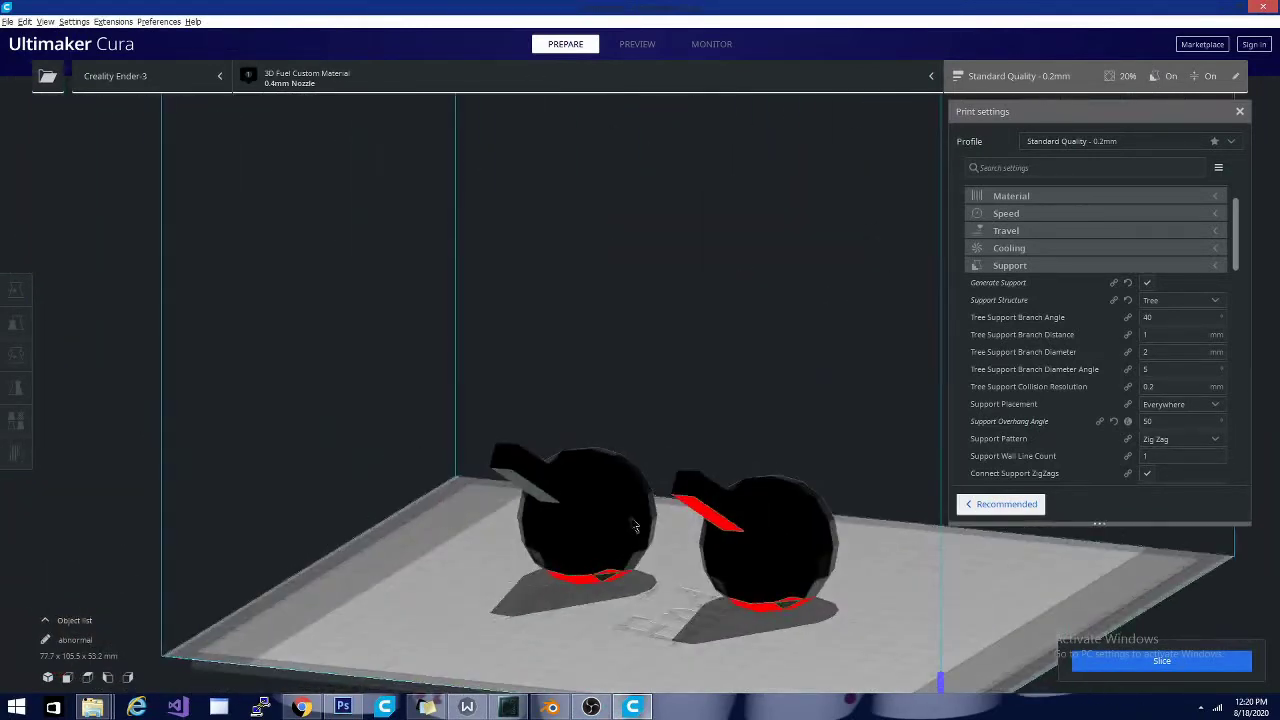
pyautogui.moveTo(917, 578); pyautogui.dragTo(397, 613, button='right')
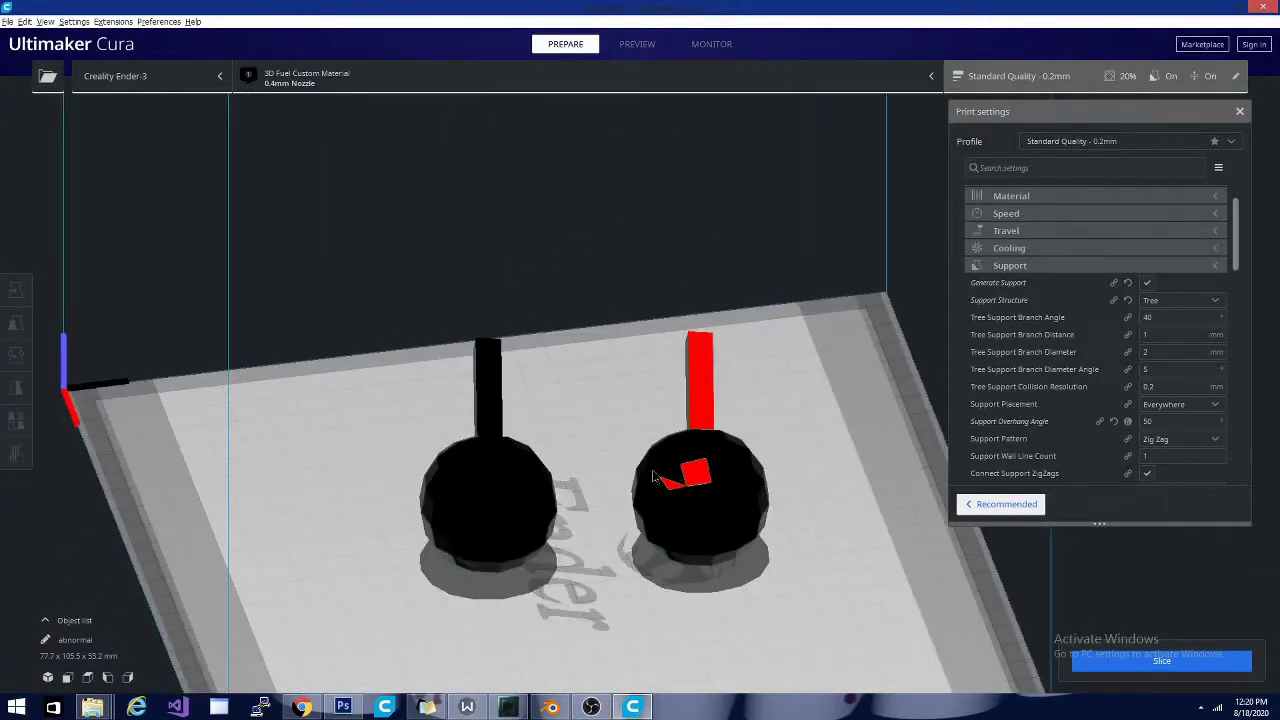
pyautogui.moveTo(581, 646); pyautogui.dragTo(708, 497, button='right')
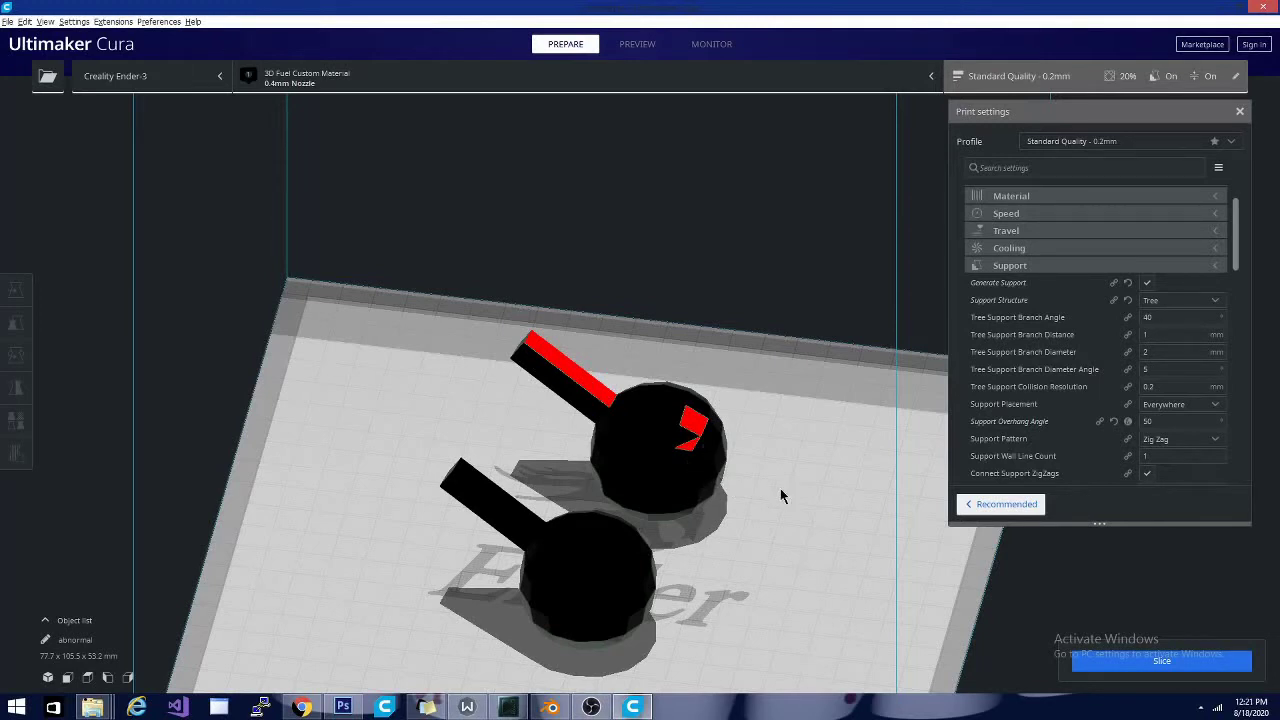
pyautogui.moveTo(781, 491); pyautogui.dragTo(650, 553, button='right')
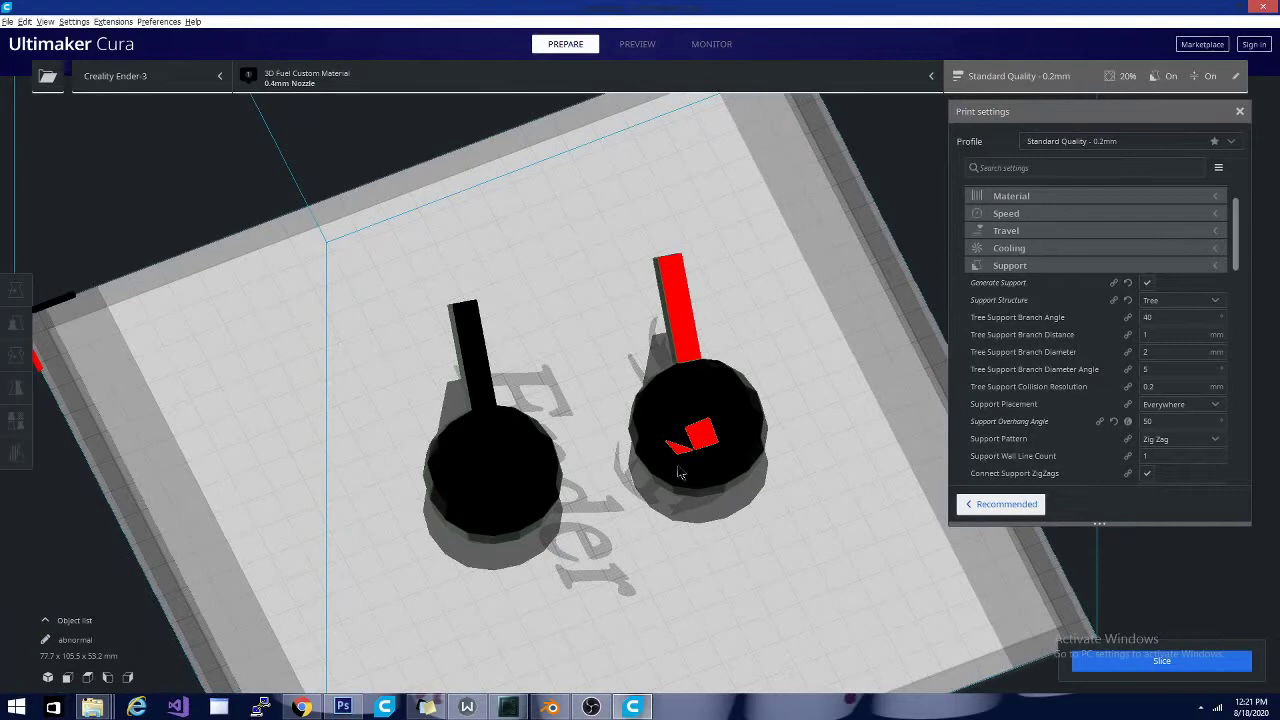
pyautogui.moveTo(687, 557); pyautogui.dragTo(847, 552, button='right')
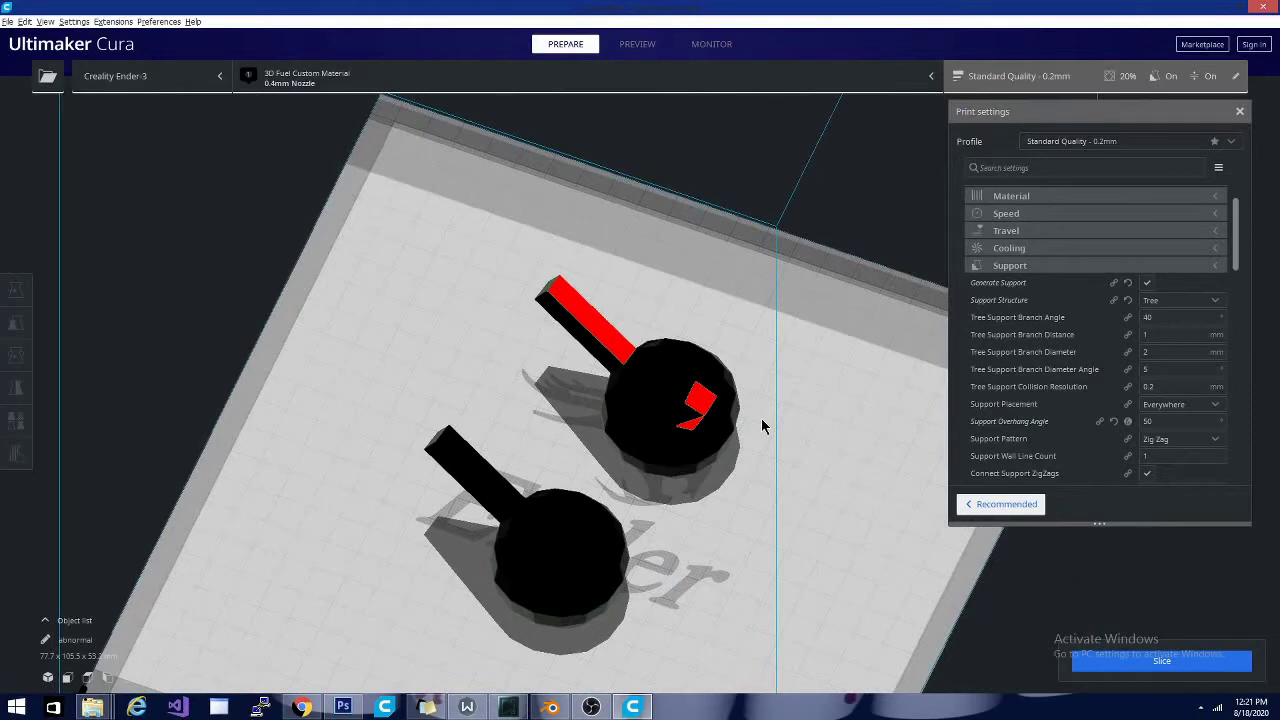
pyautogui.moveTo(855, 449); pyautogui.dragTo(673, 487, button='right')
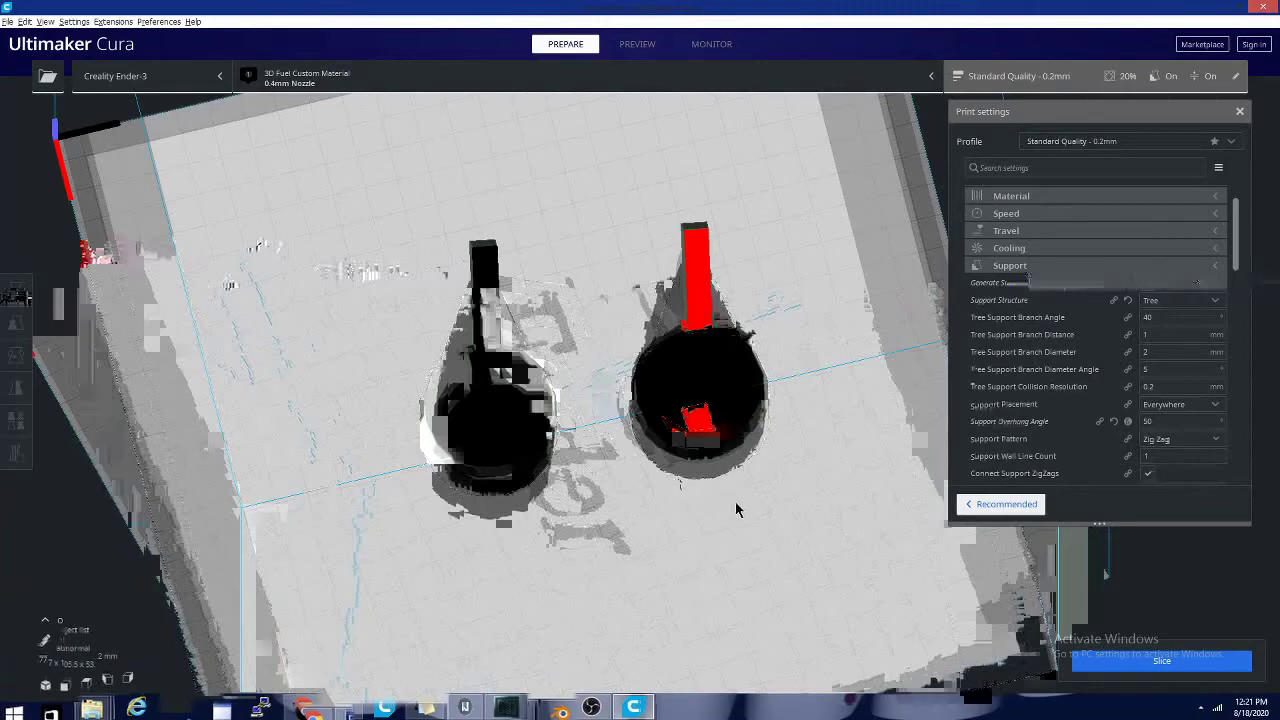
pyautogui.moveTo(736, 509); pyautogui.dragTo(590, 606, button='right')
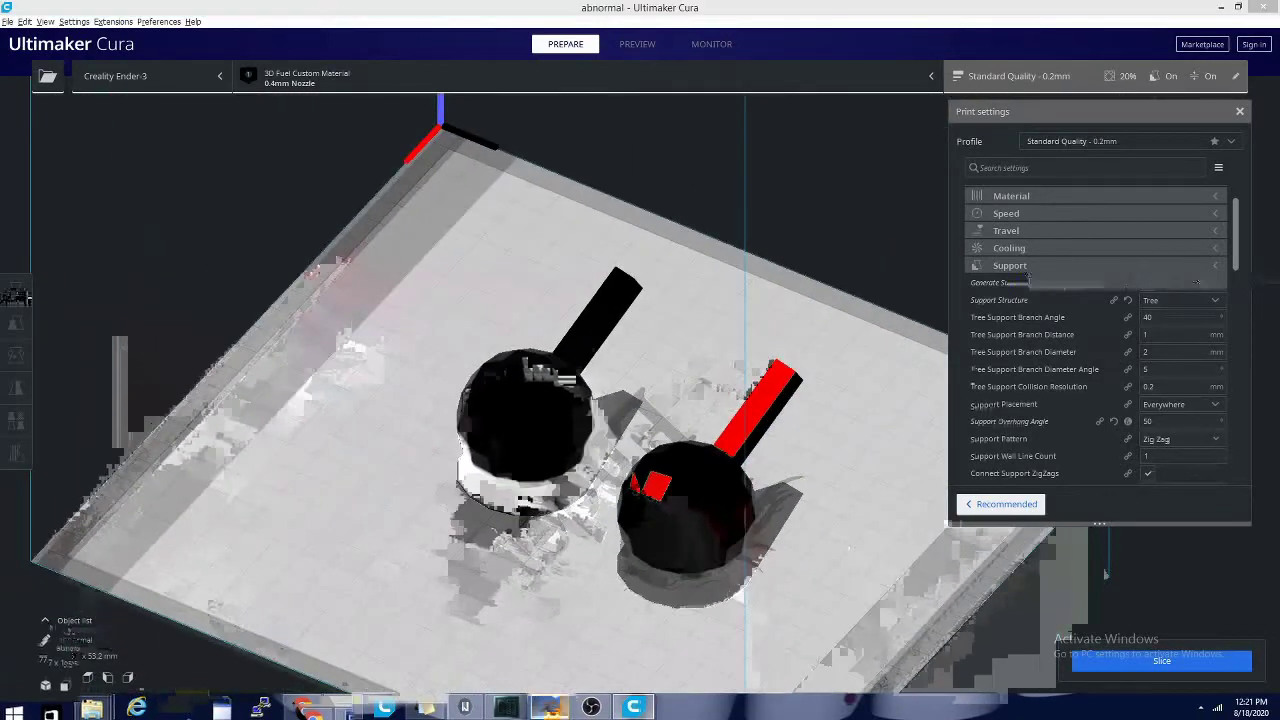
# Step: Switch to Blender and select the upper face of the handle on the sphere model
pyautogui.click(591, 707)
pyautogui.click(666, 557)
pyautogui.rightClick(620, 522)
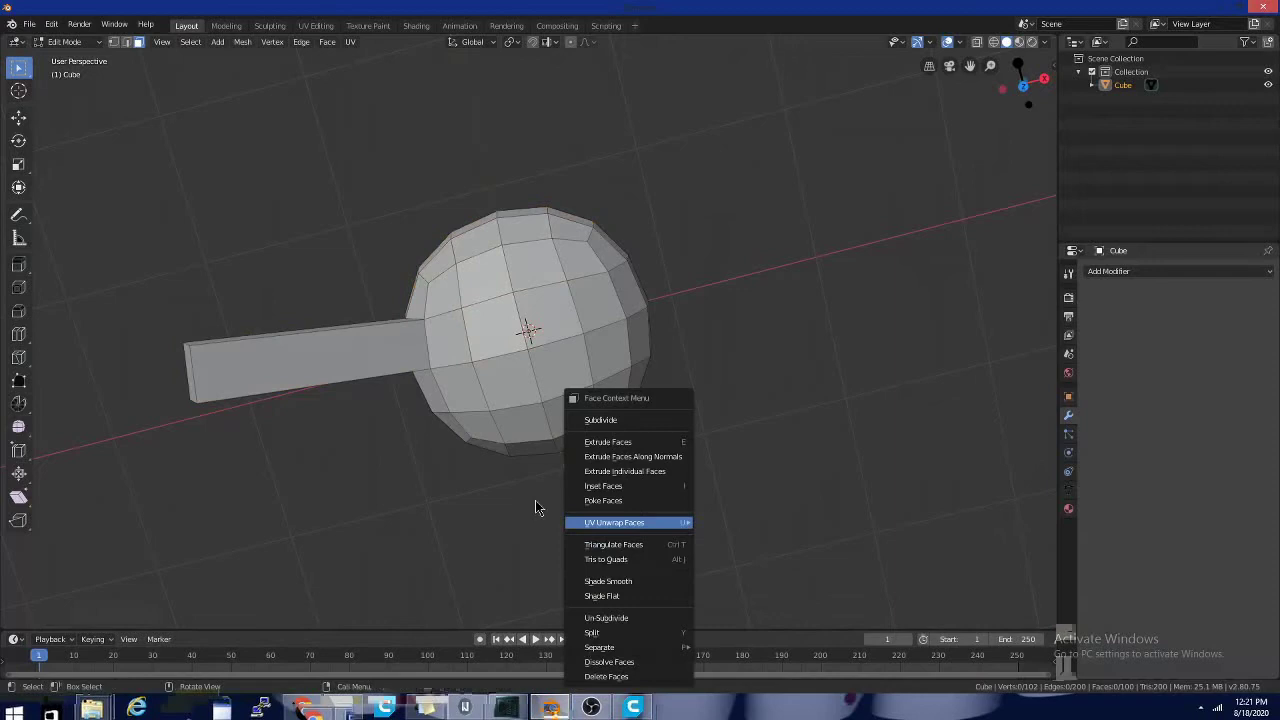
pyautogui.moveTo(851, 434); pyautogui.dragTo(467, 150, button='middle')
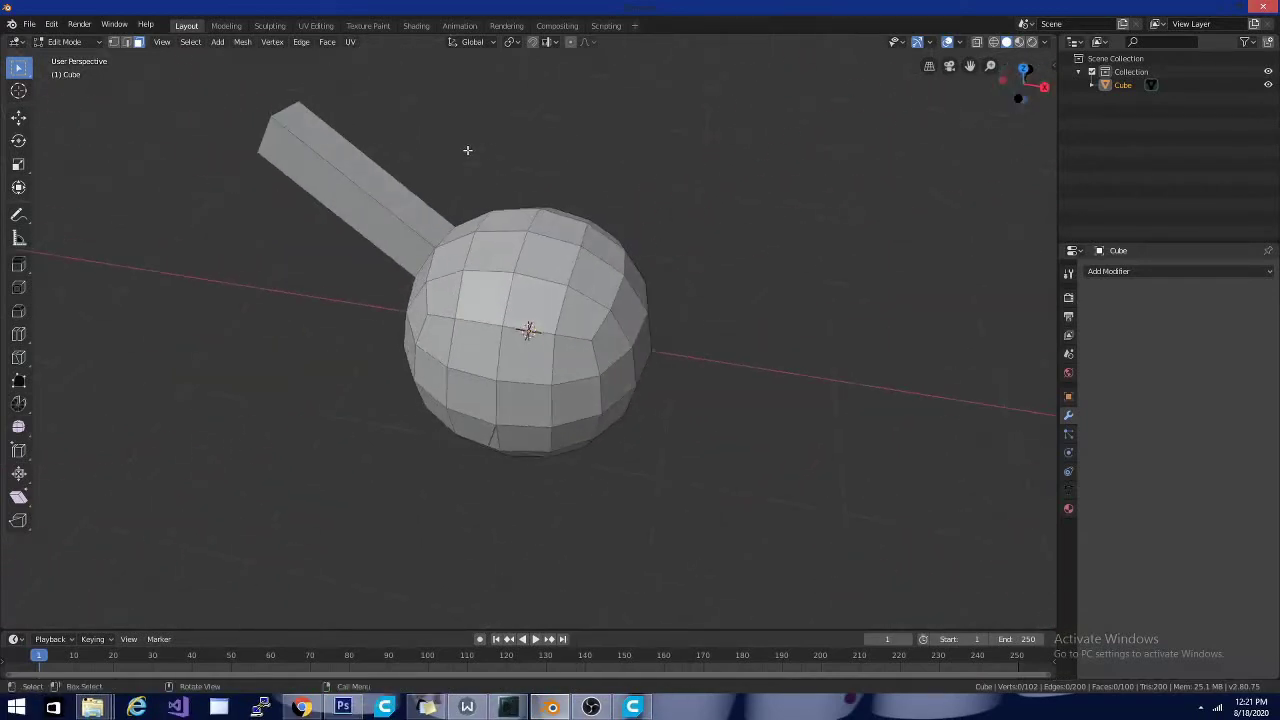
pyautogui.click(338, 168)
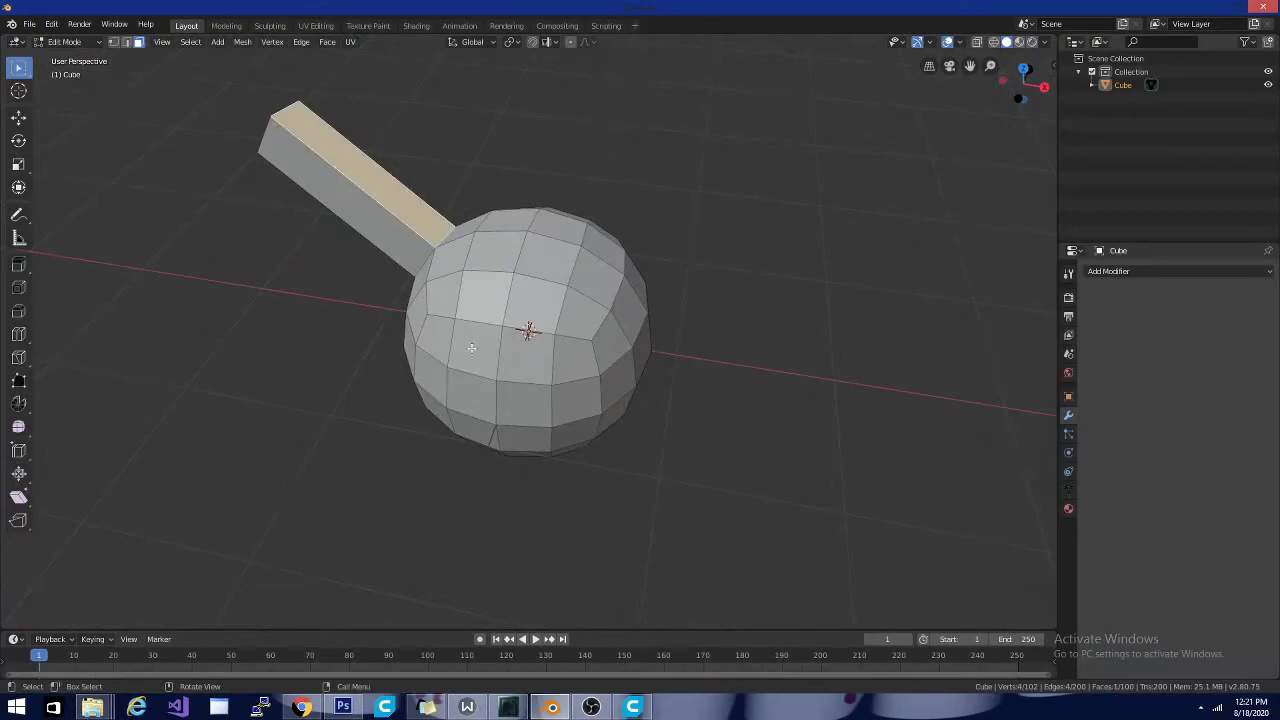
# Step: Check in Cura which sphere and handle faces are marked red, and return to the mesh in Blender
pyautogui.click(632, 707)
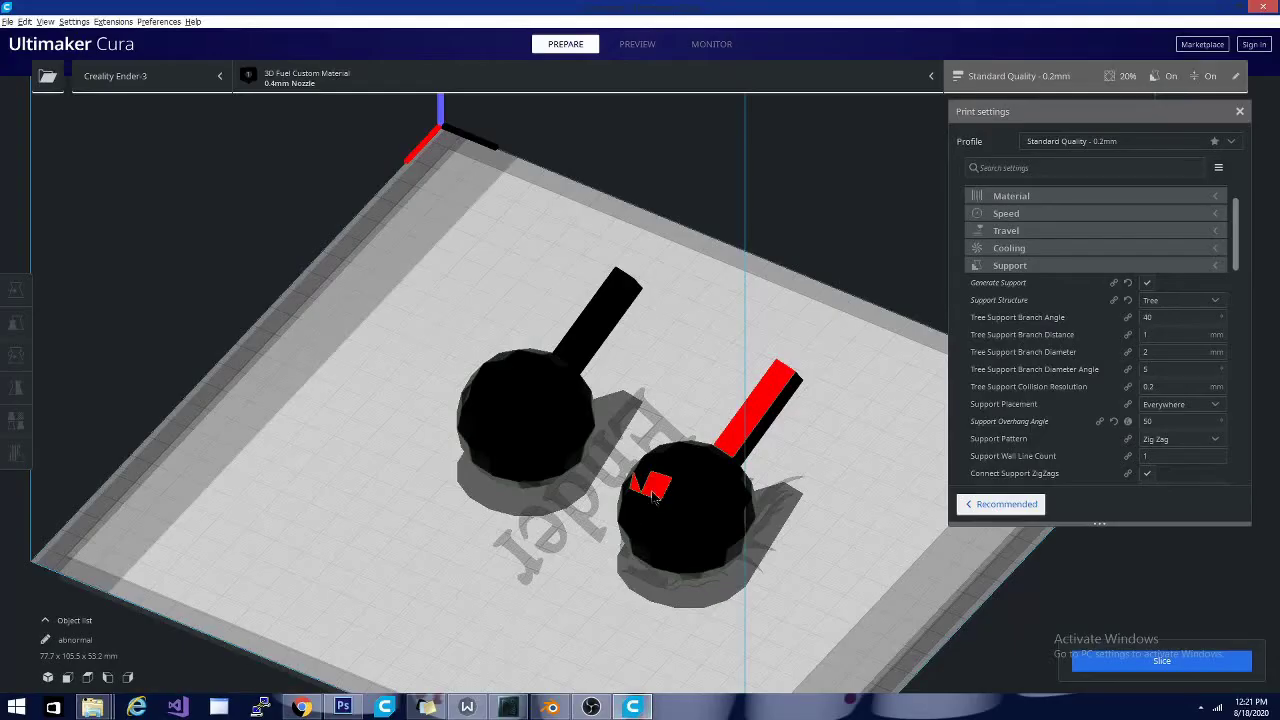
pyautogui.moveTo(736, 597); pyautogui.dragTo(938, 598, button='right')
pyautogui.click(1237, 7)
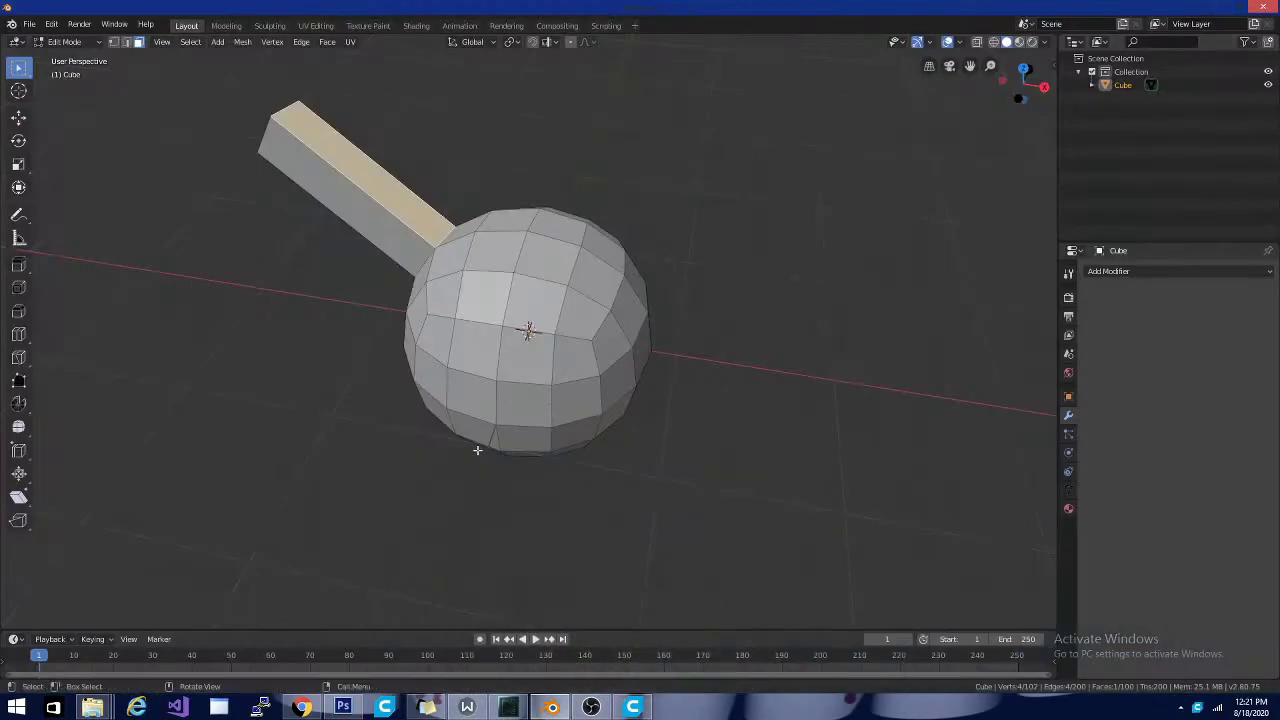
# Step: Try to flip the normals of the handle's upper face and four adjoining faces on the sphere
pyautogui.click(589, 278)
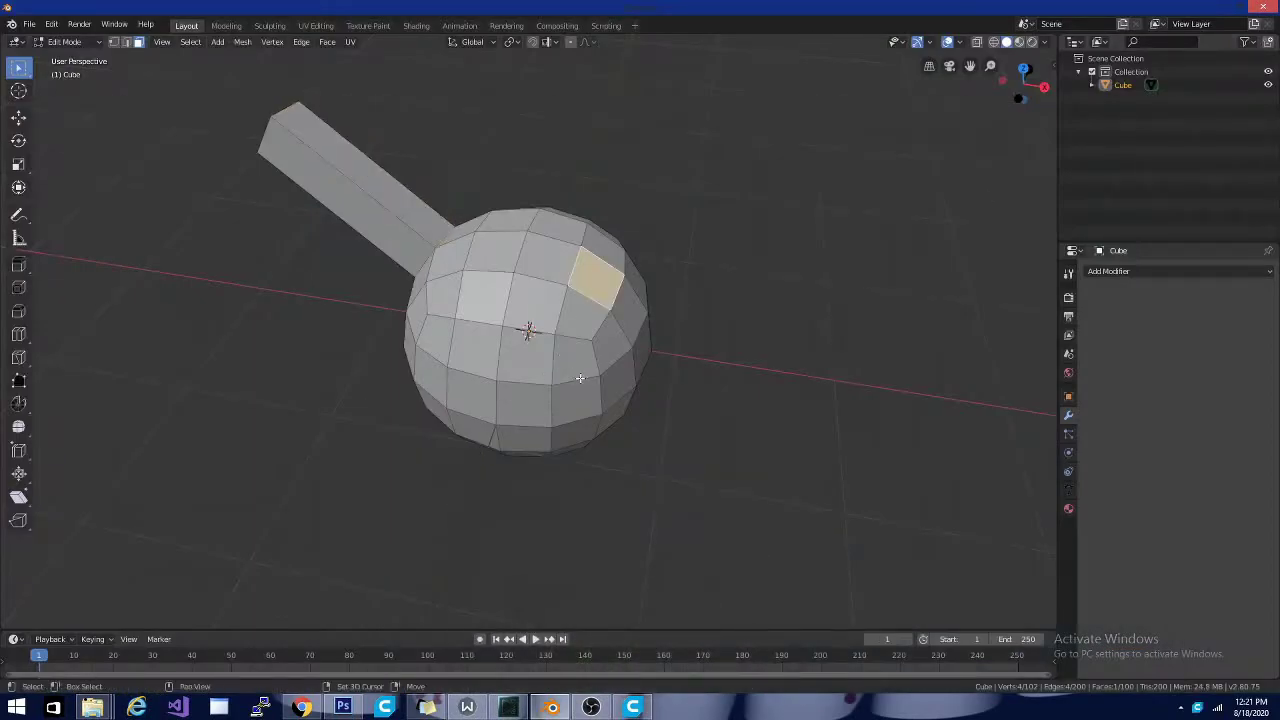
pyautogui.keyDown('shift'); pyautogui.click(589, 334); pyautogui.keyUp('shift')
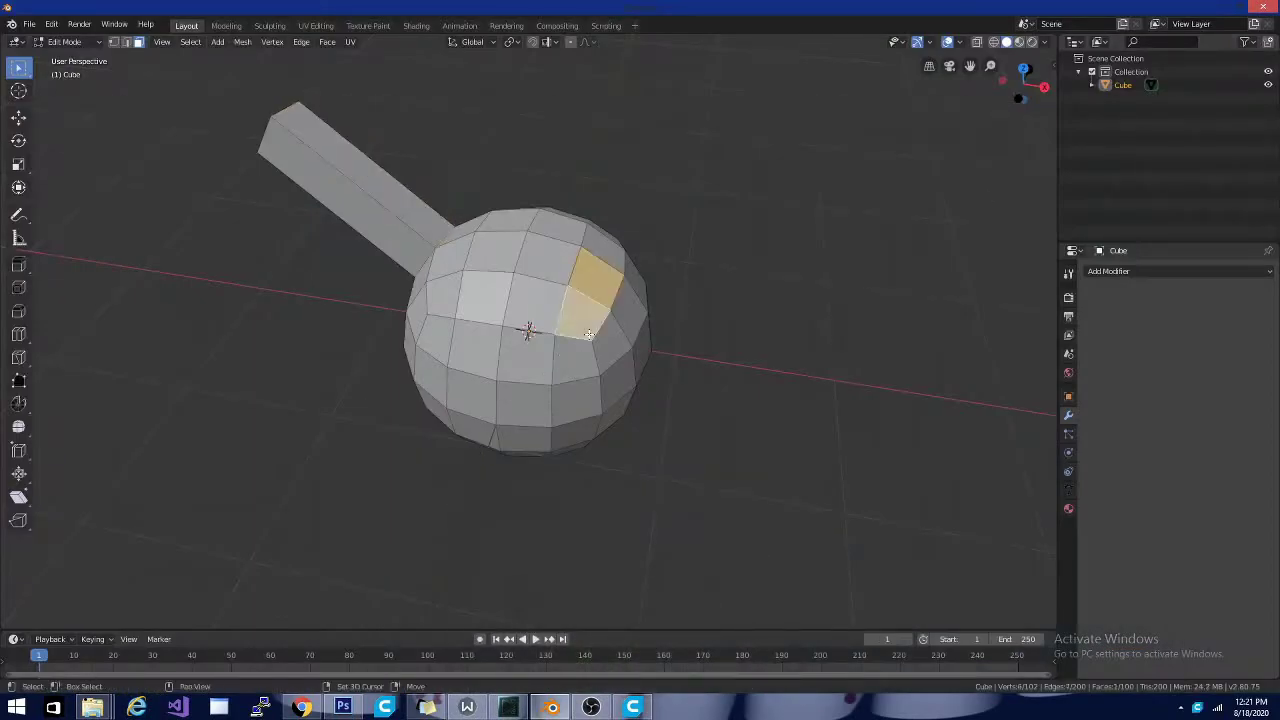
pyautogui.keyDown('shift'); pyautogui.click(383, 206); pyautogui.keyUp('shift')
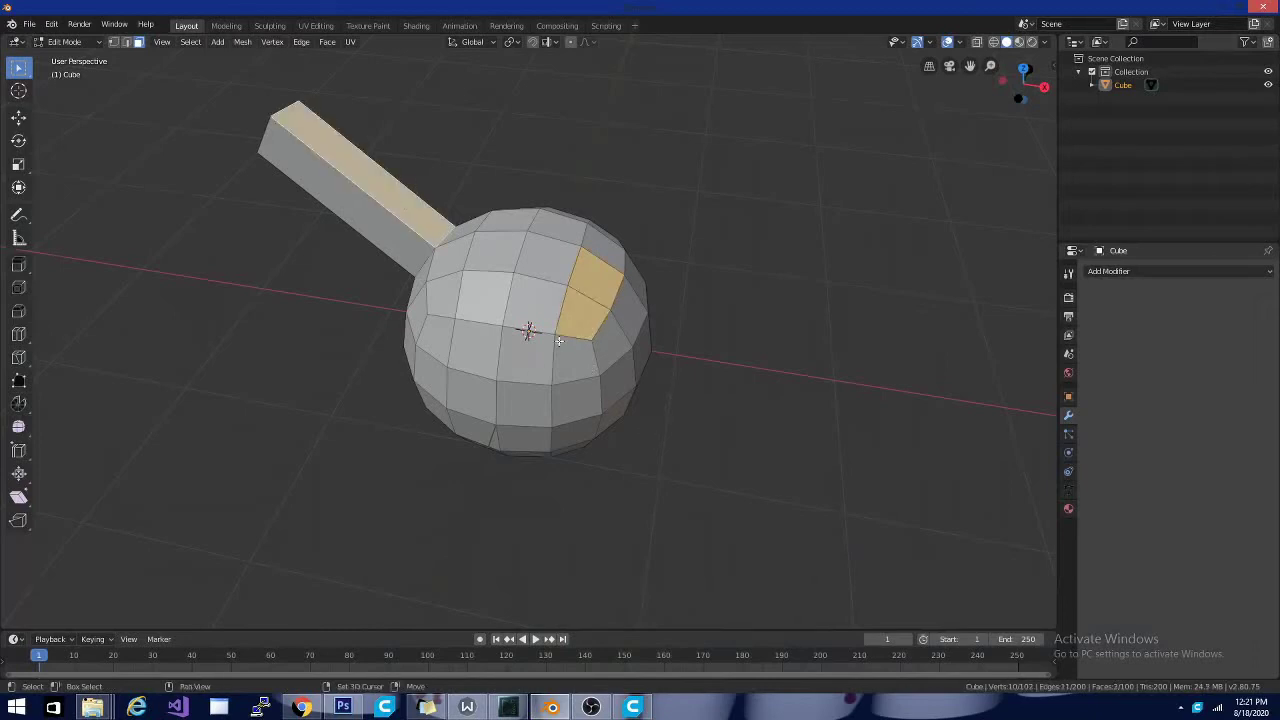
pyautogui.keyDown('shift'); pyautogui.click(593, 370); pyautogui.keyUp('shift')
pyautogui.keyDown('shift'); pyautogui.click(595, 352); pyautogui.keyUp('shift')
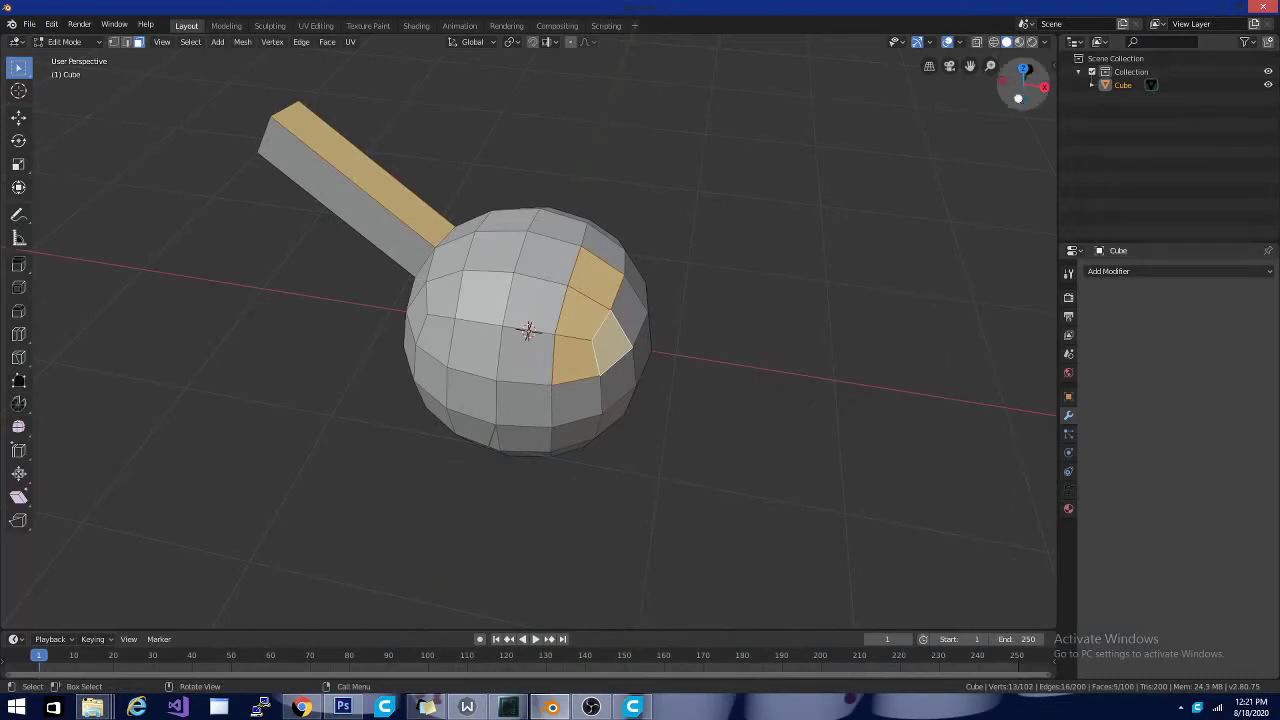
pyautogui.moveTo(995, 84); pyautogui.dragTo(773, 308)
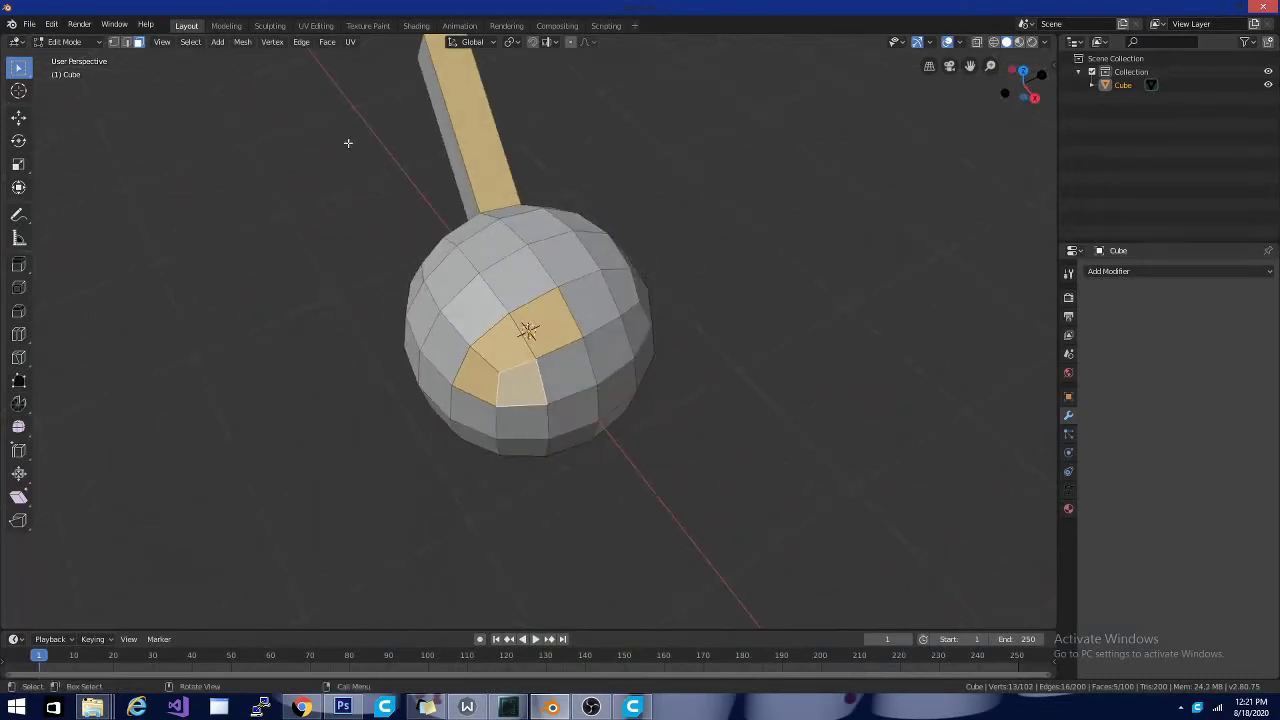
pyautogui.click(242, 41)
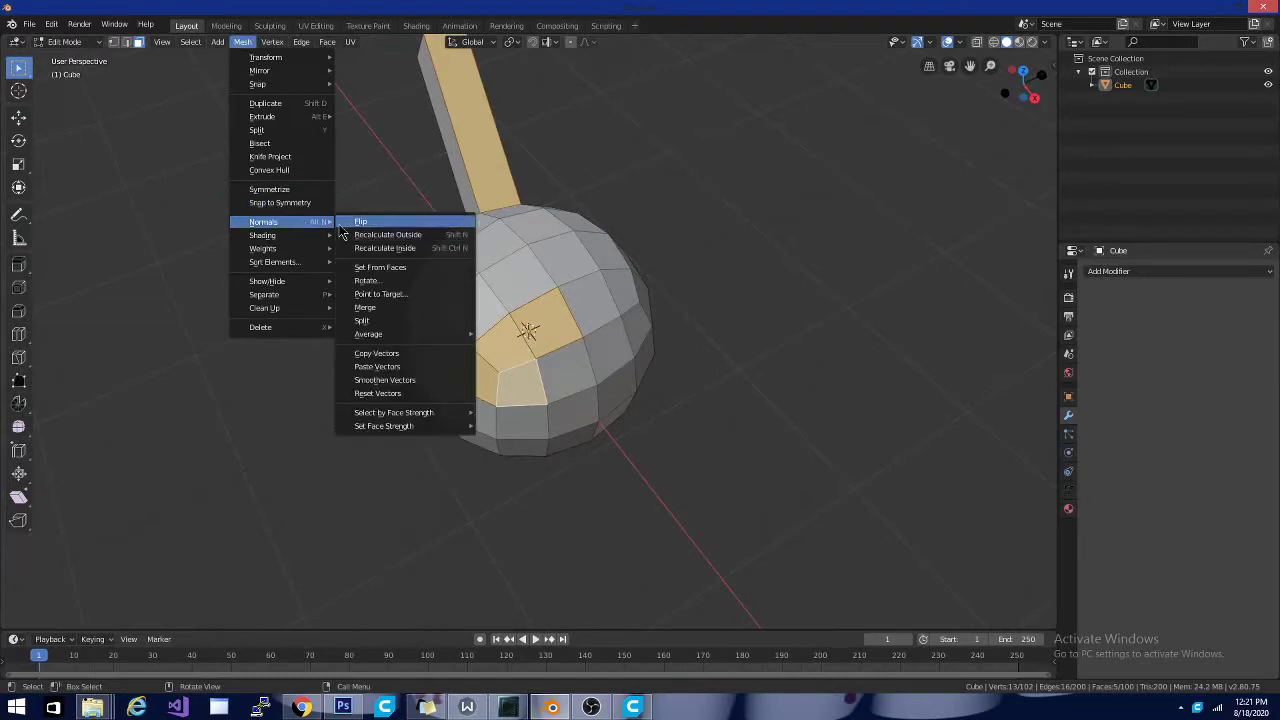
pyautogui.click(341, 226)
# Step: Select the whole mesh and recalculate its normals to the outside
pyautogui.hotkey('alt', 'a')
pyautogui.press('a')
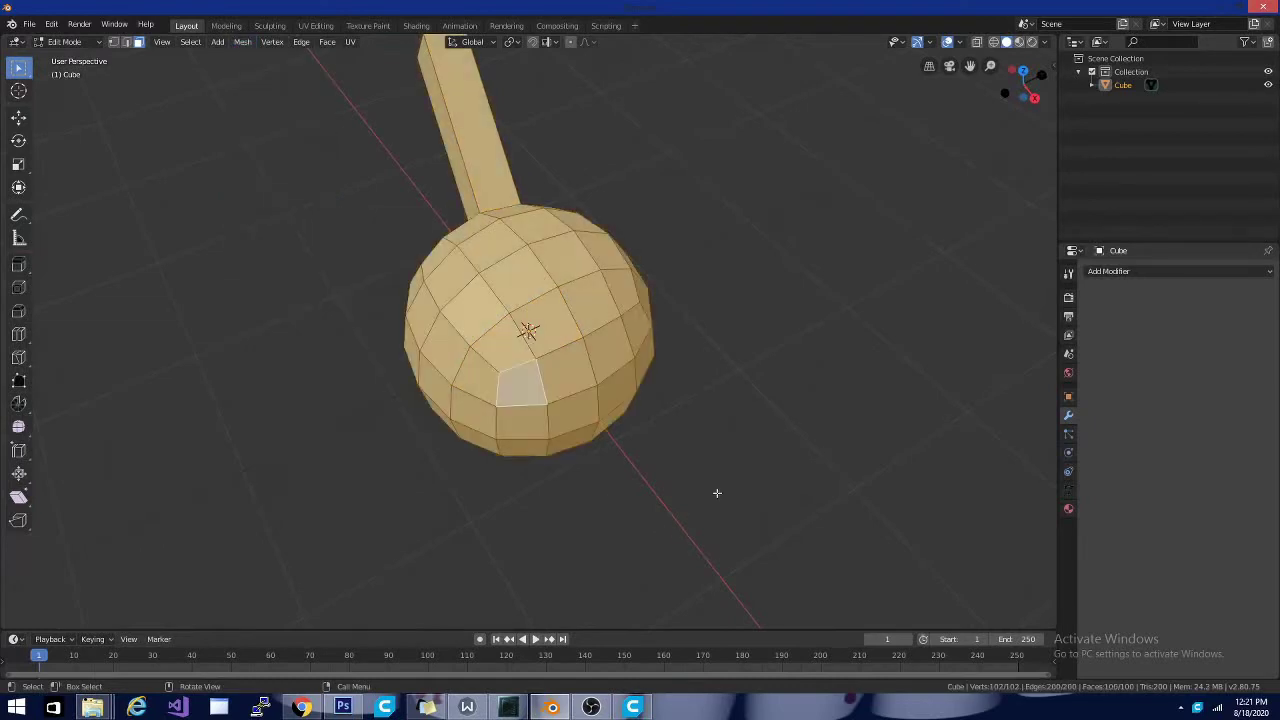
pyautogui.moveTo(1023, 80); pyautogui.dragTo(996, 92)
pyautogui.click(242, 41)
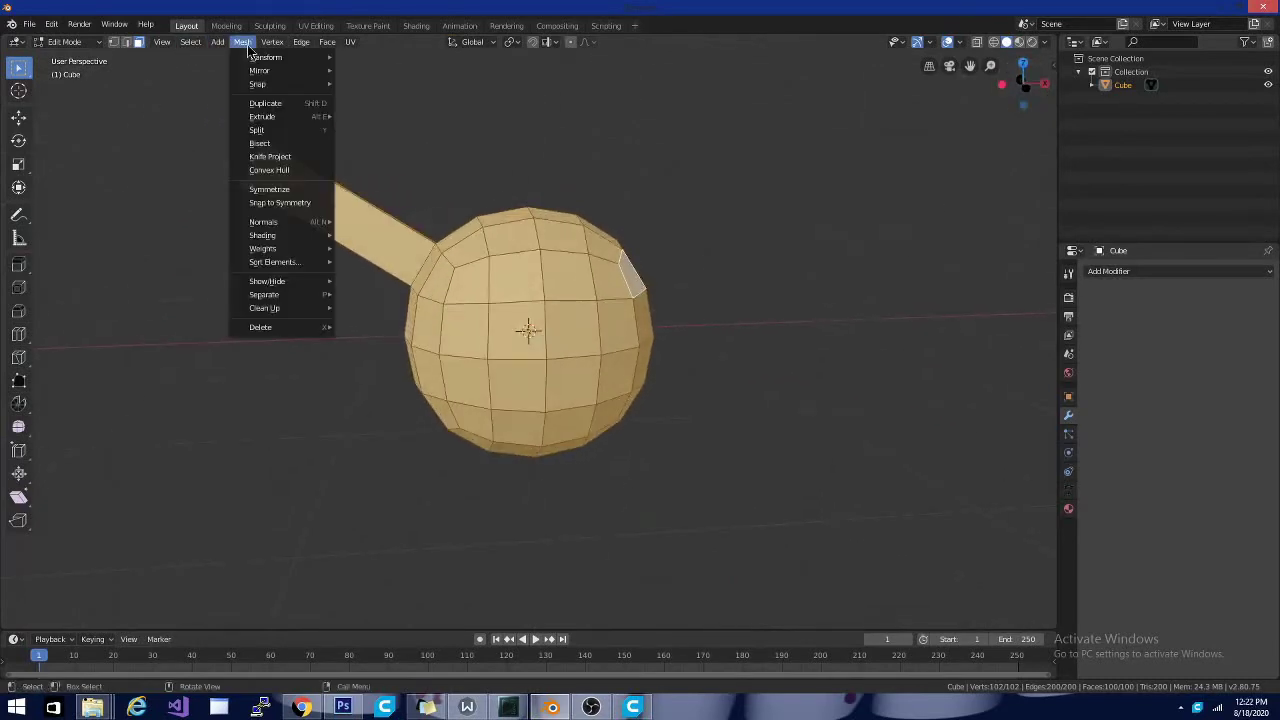
pyautogui.moveTo(290, 223)
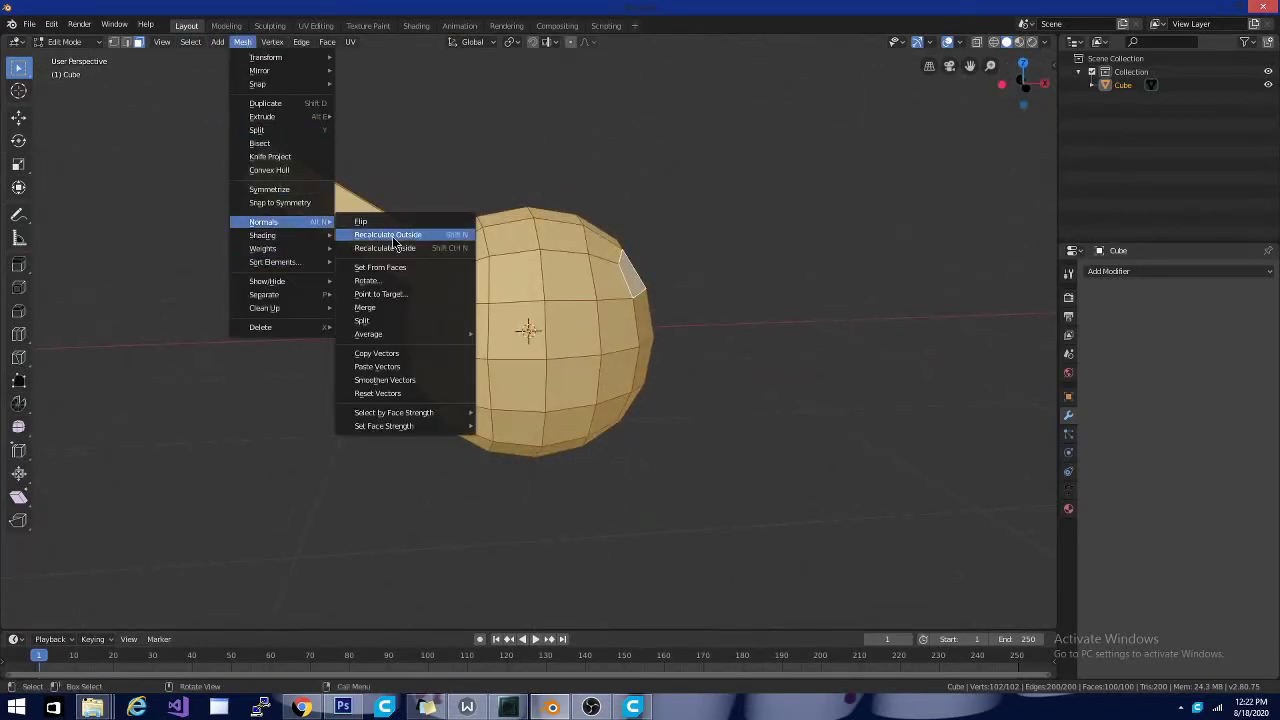
pyautogui.click(397, 236)
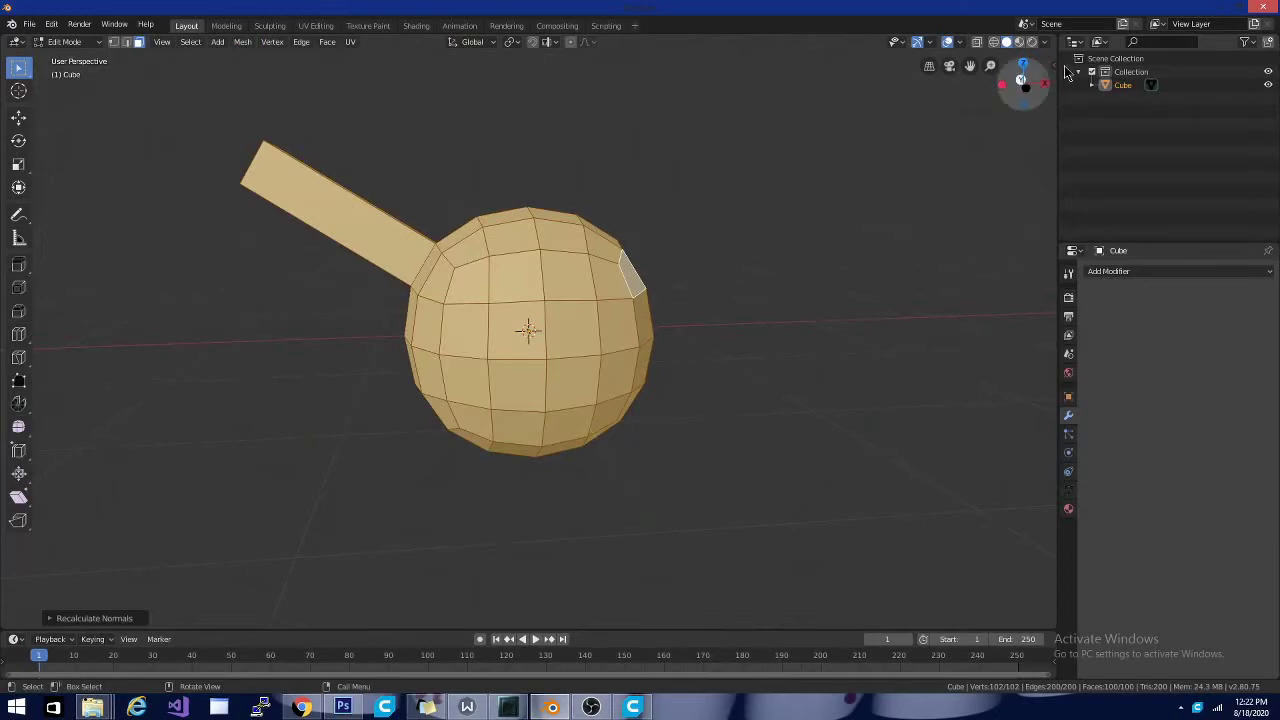
# Step: Switch back to Cura and select the model whose handle has no red upper face
pyautogui.click(1214, 11)
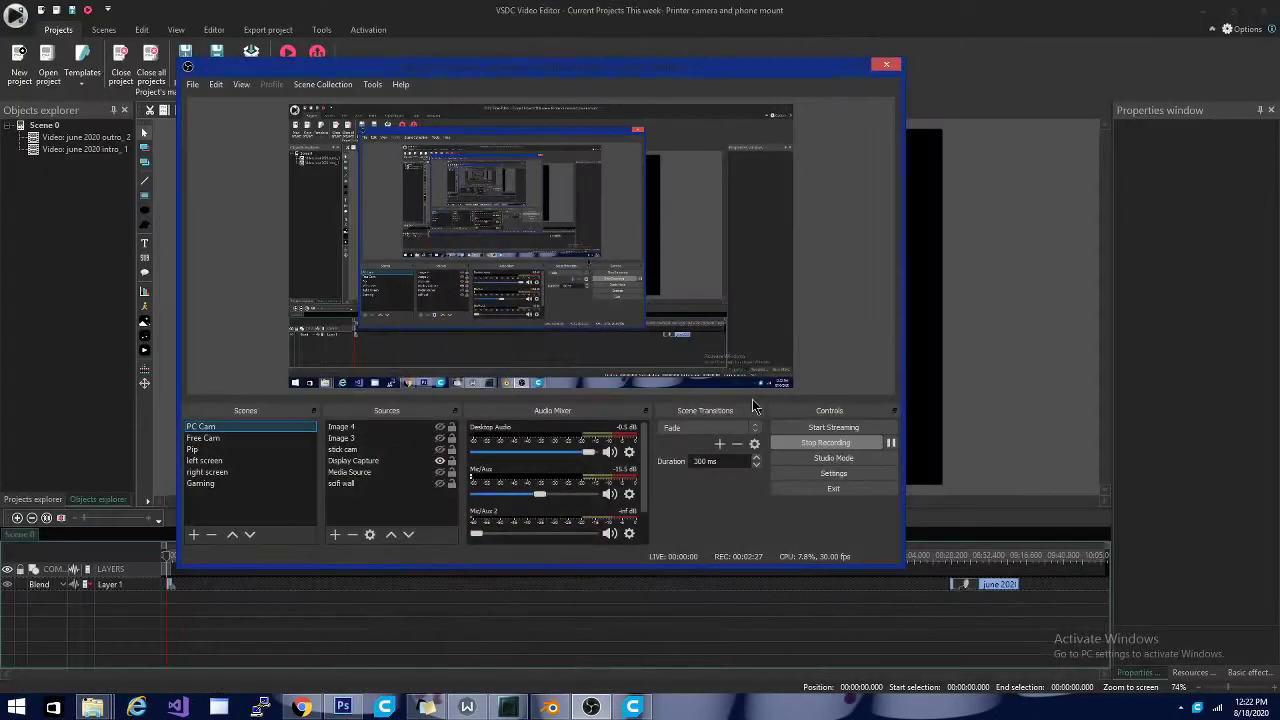
pyautogui.hotkey('alt', 'Tab')
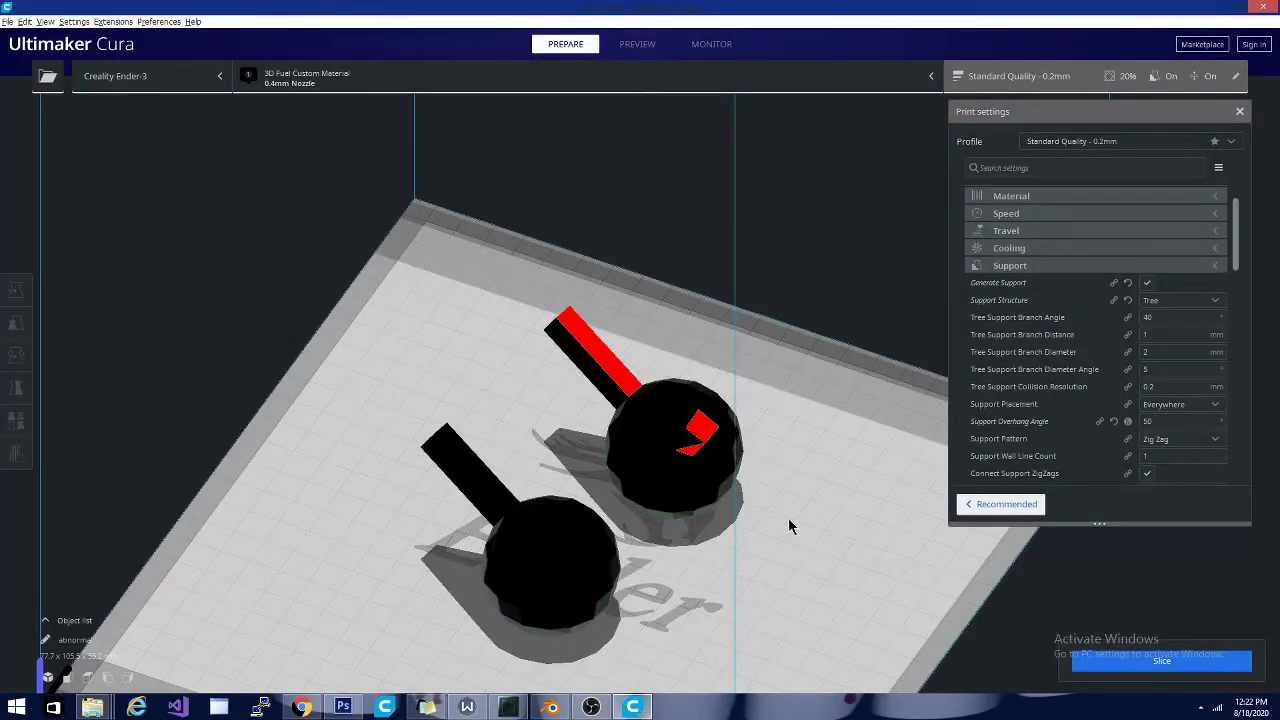
pyautogui.moveTo(788, 527); pyautogui.dragTo(519, 560, button='right')
pyautogui.click(491, 396)
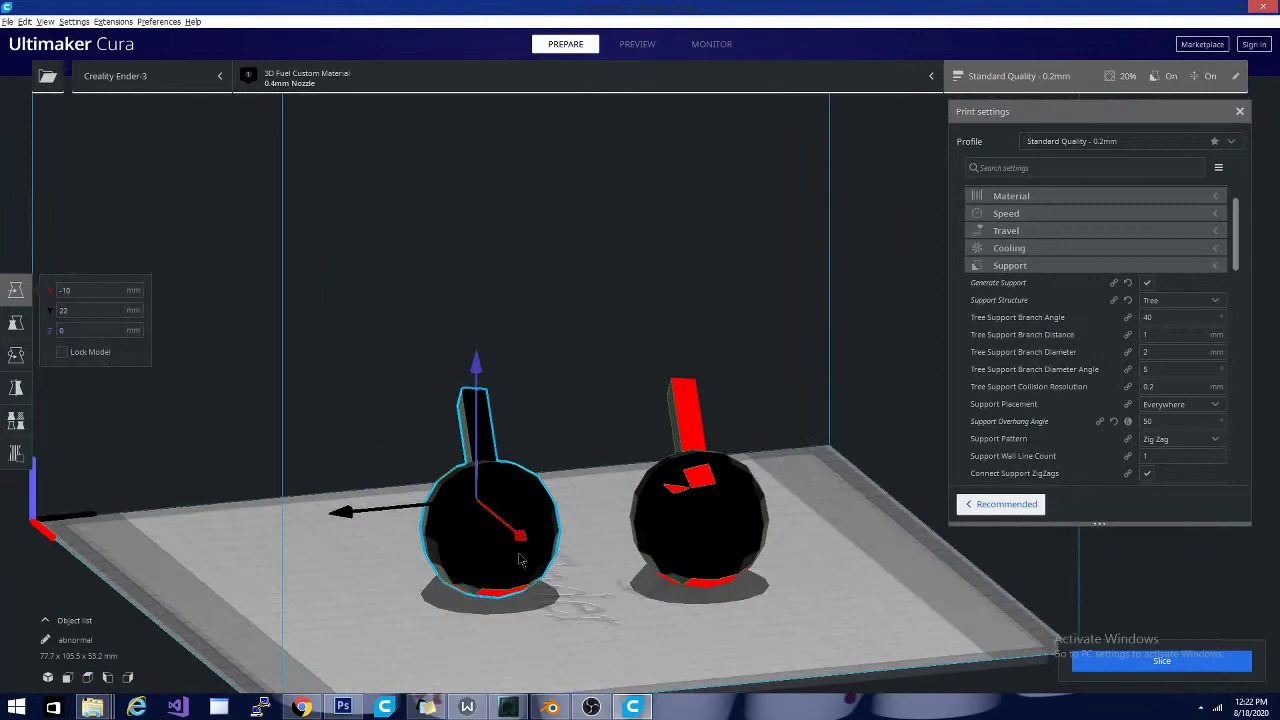
# Step: Compare the overhang marking on the selected model with that on the other model, viewing both from below, above and behind
pyautogui.moveTo(557, 669); pyautogui.dragTo(686, 592, button='right')
pyautogui.moveTo(351, 547); pyautogui.dragTo(790, 588, button='right')
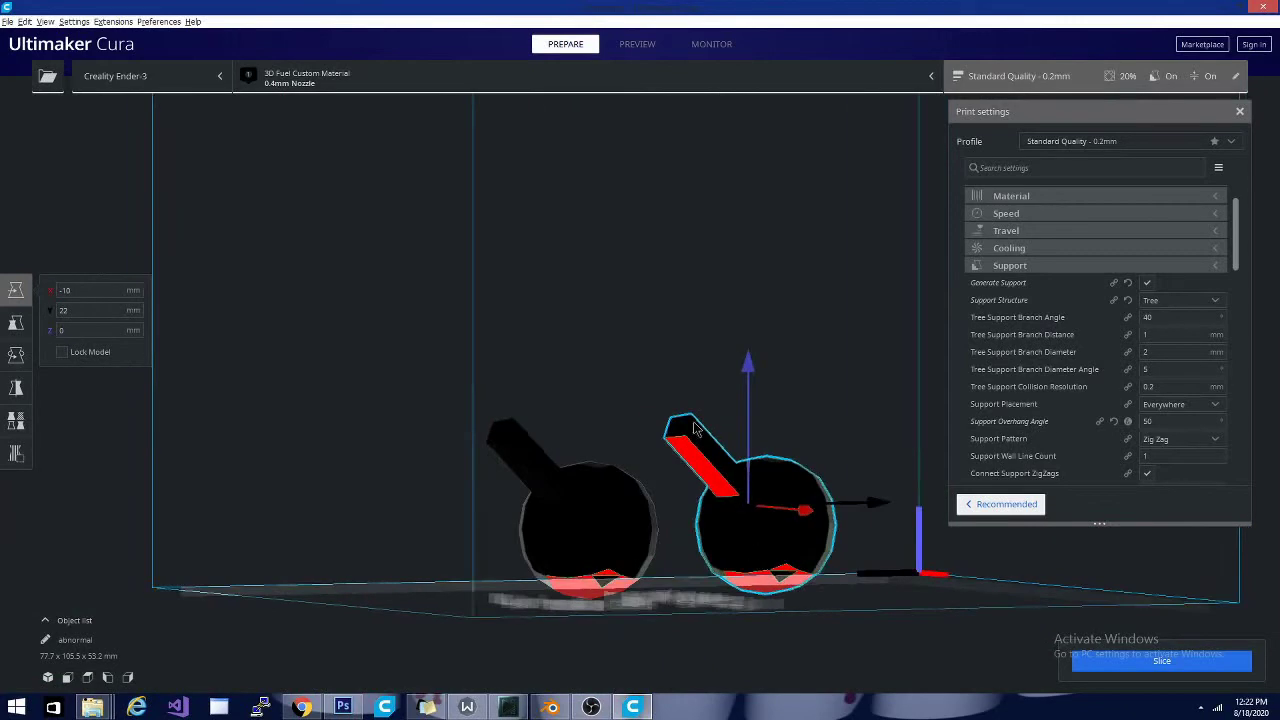
pyautogui.moveTo(868, 473); pyautogui.dragTo(354, 496, button='right')
pyautogui.moveTo(483, 553); pyautogui.dragTo(474, 613, button='right')
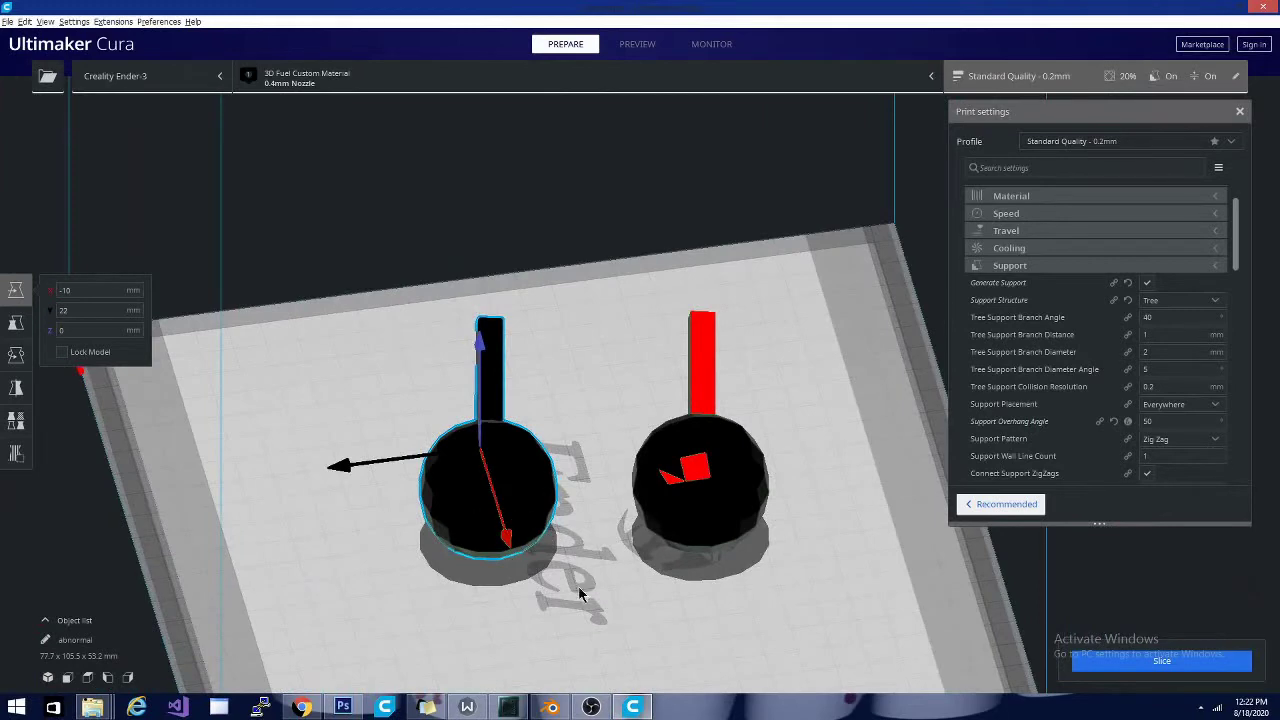
pyautogui.moveTo(583, 595); pyautogui.dragTo(406, 560, button='right')
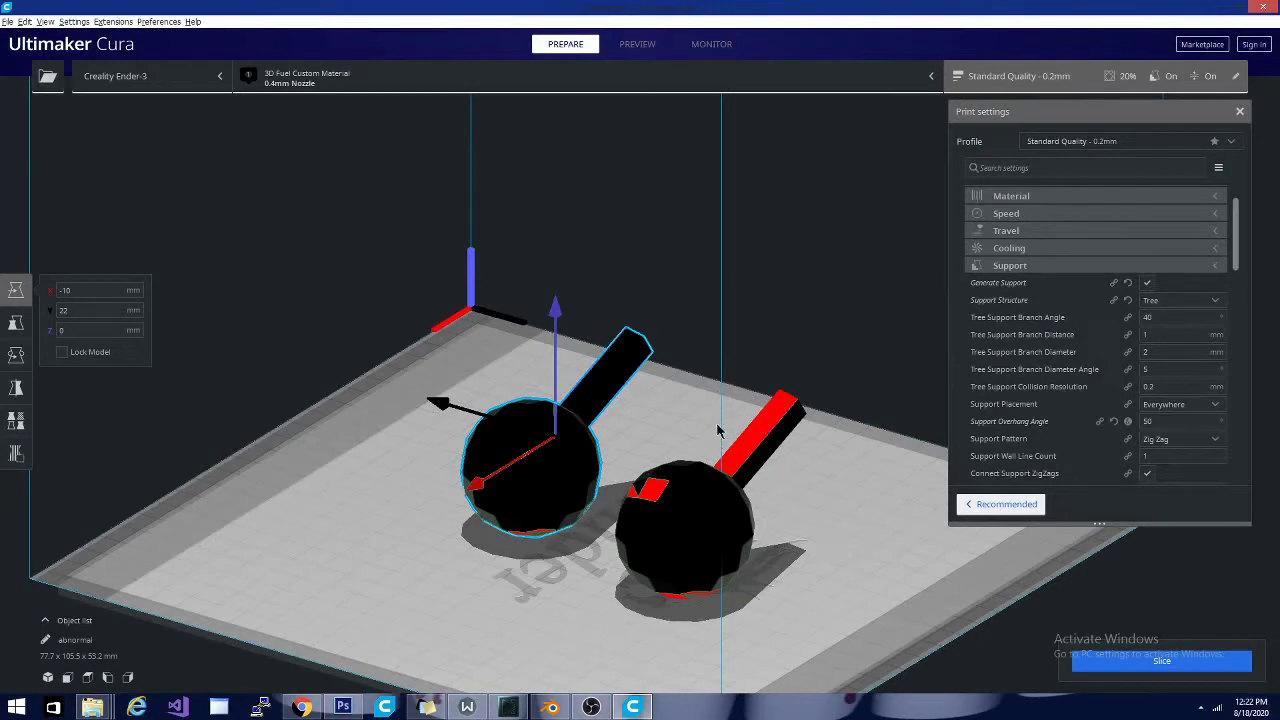
pyautogui.moveTo(806, 597); pyautogui.dragTo(777, 560, button='right')
pyautogui.scroll(3, 777, 560)
pyautogui.moveTo(645, 592); pyautogui.dragTo(768, 552, button='right')
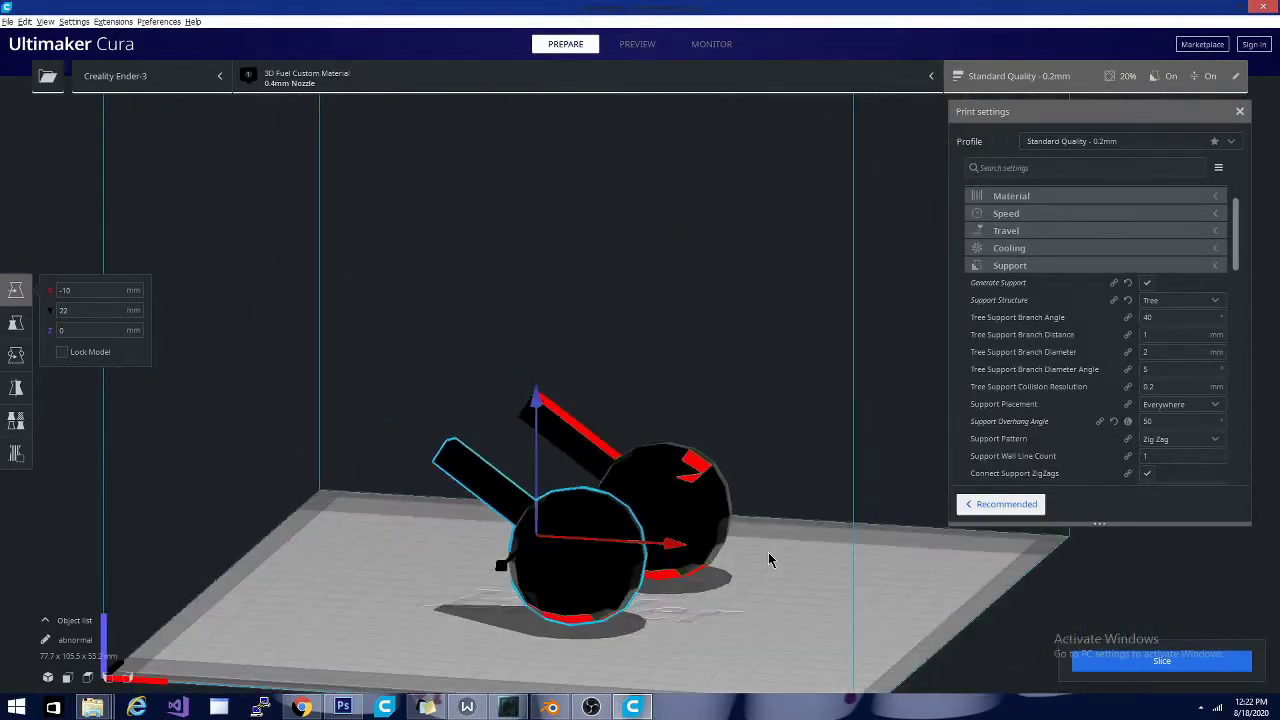
pyautogui.moveTo(320, 597); pyautogui.dragTo(772, 627, button='right')
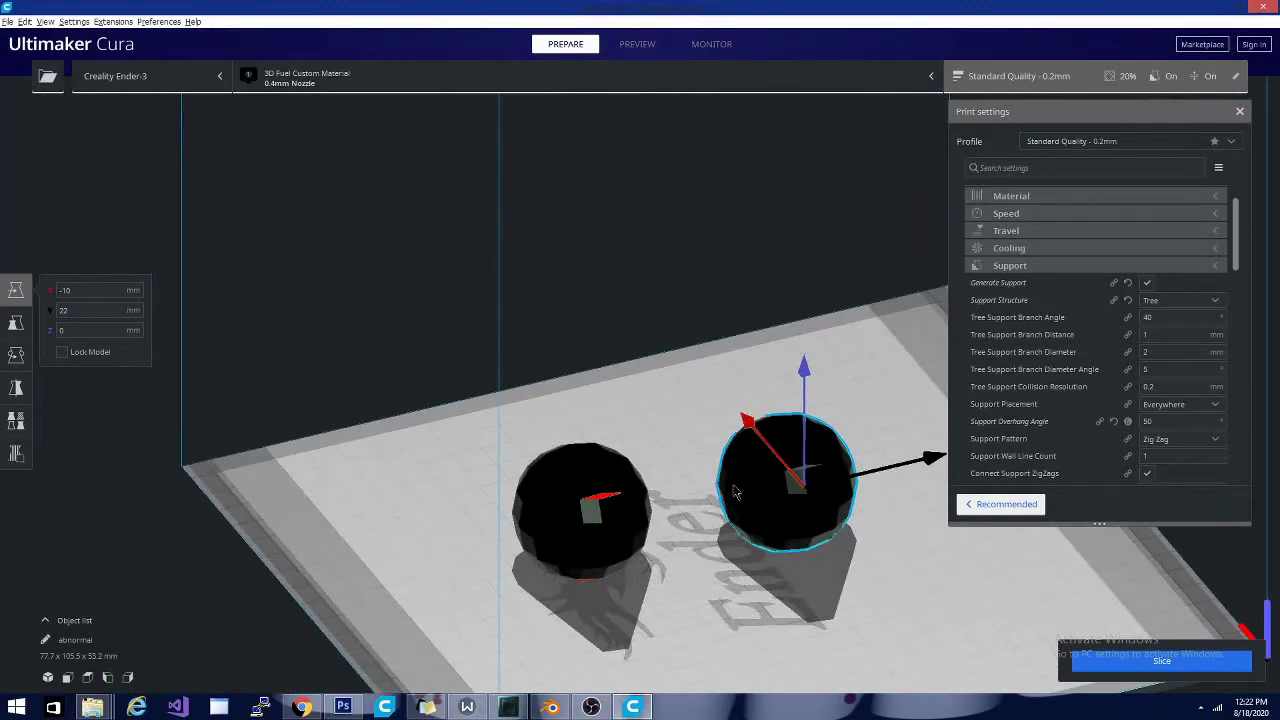
pyautogui.moveTo(878, 548); pyautogui.dragTo(548, 562, button='right')
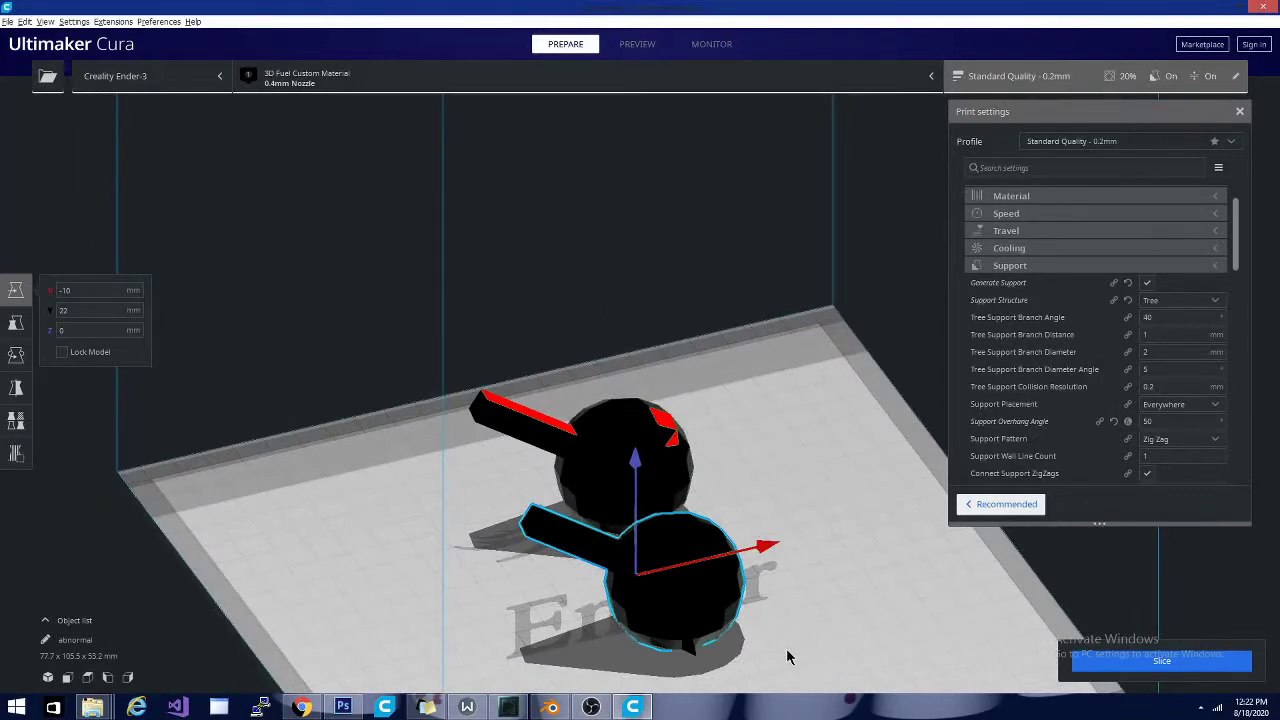
pyautogui.moveTo(826, 619); pyautogui.dragTo(587, 620, button='right')
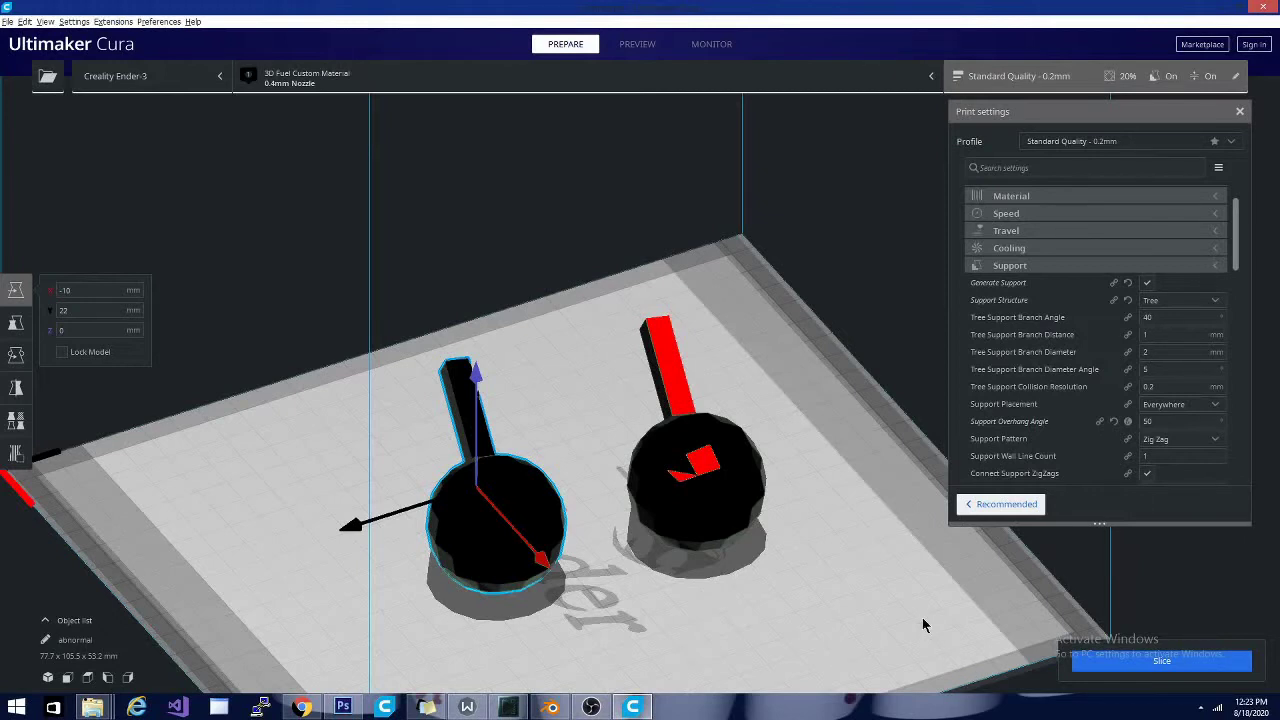
# Step: Examine the support settings, including Support Structure and Support Placement, and view both models from the handle side
pyautogui.scroll(-3, 1032, 357)
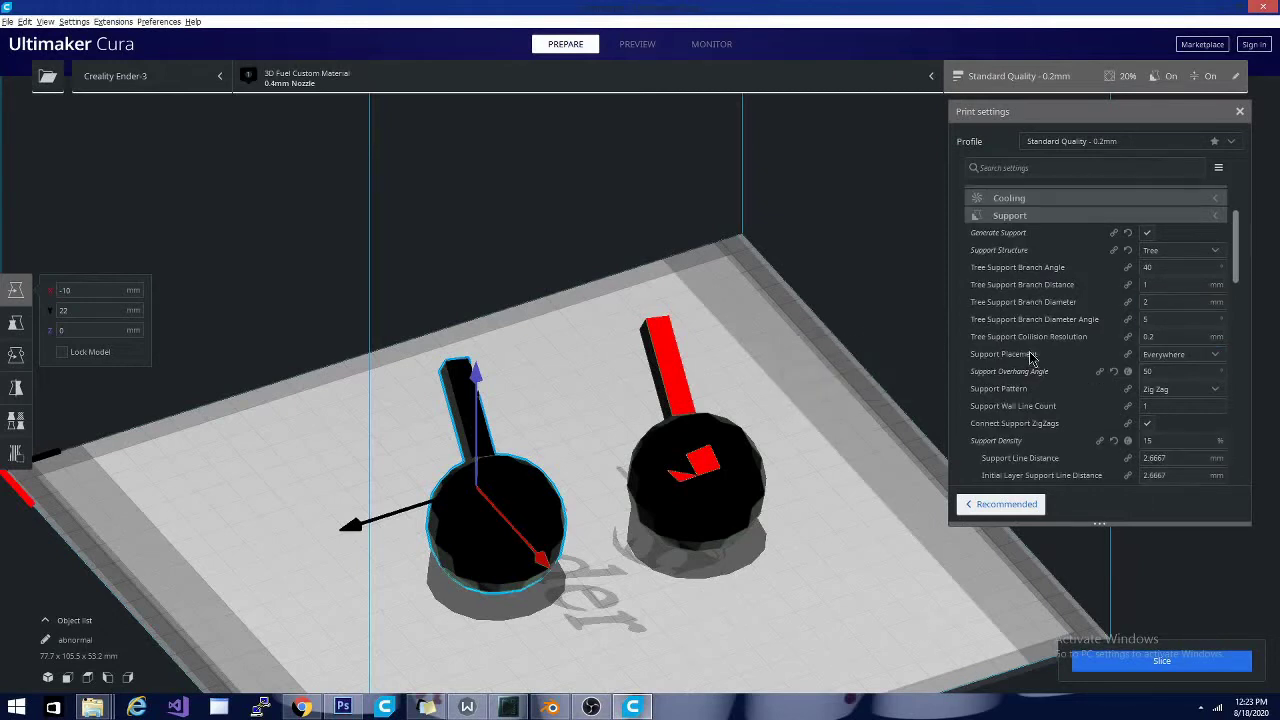
pyautogui.scroll(3, 1032, 357)
pyautogui.scroll(-2, 1032, 360)
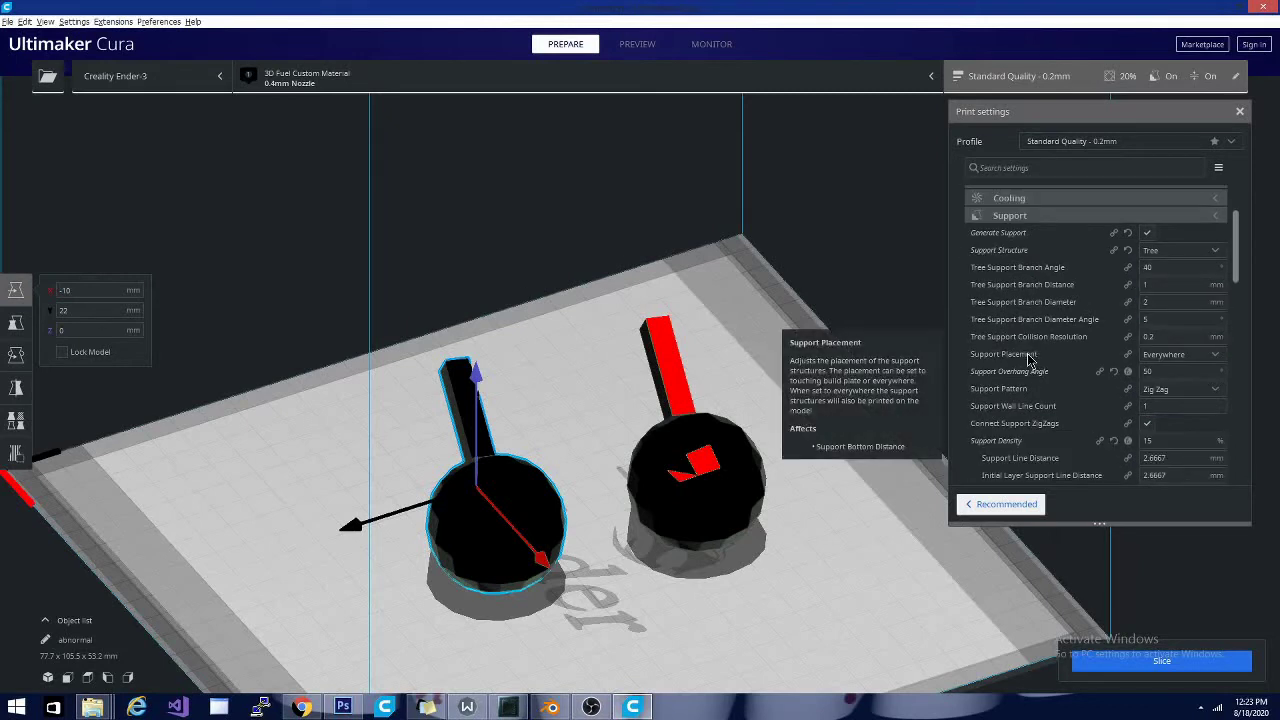
pyautogui.click(1175, 250)
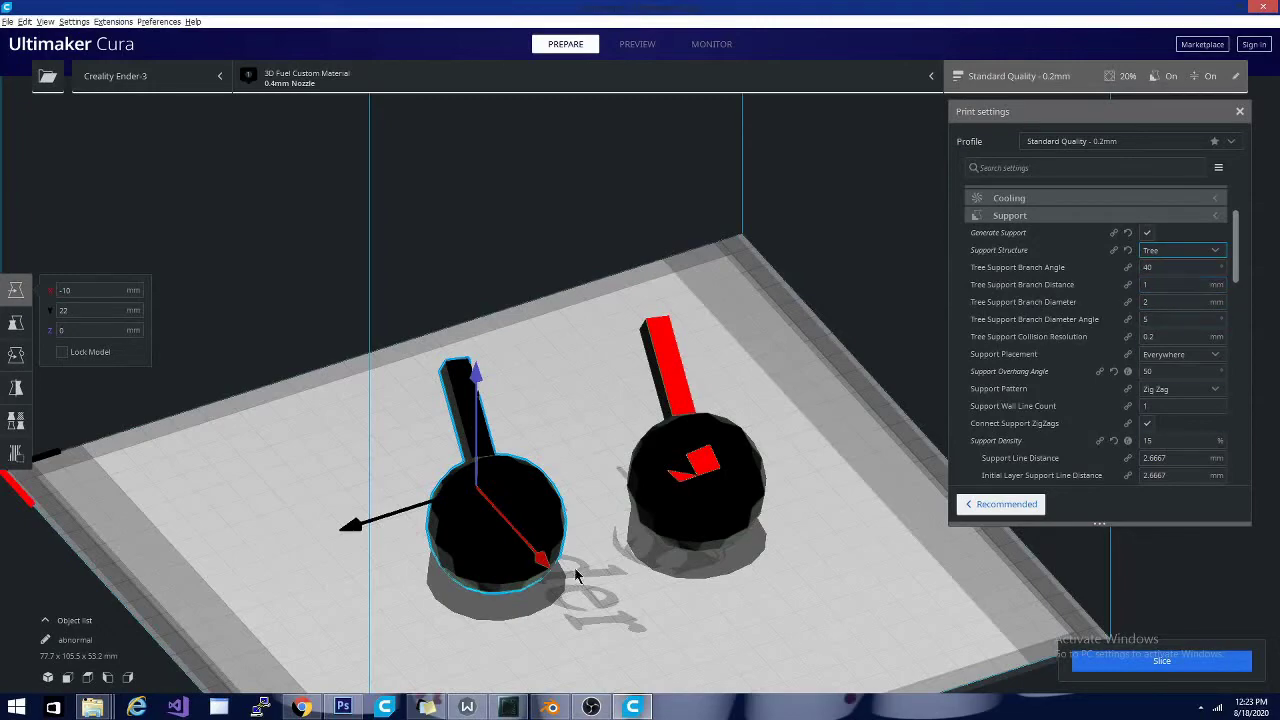
pyautogui.moveTo(574, 567); pyautogui.dragTo(745, 615, button='right')
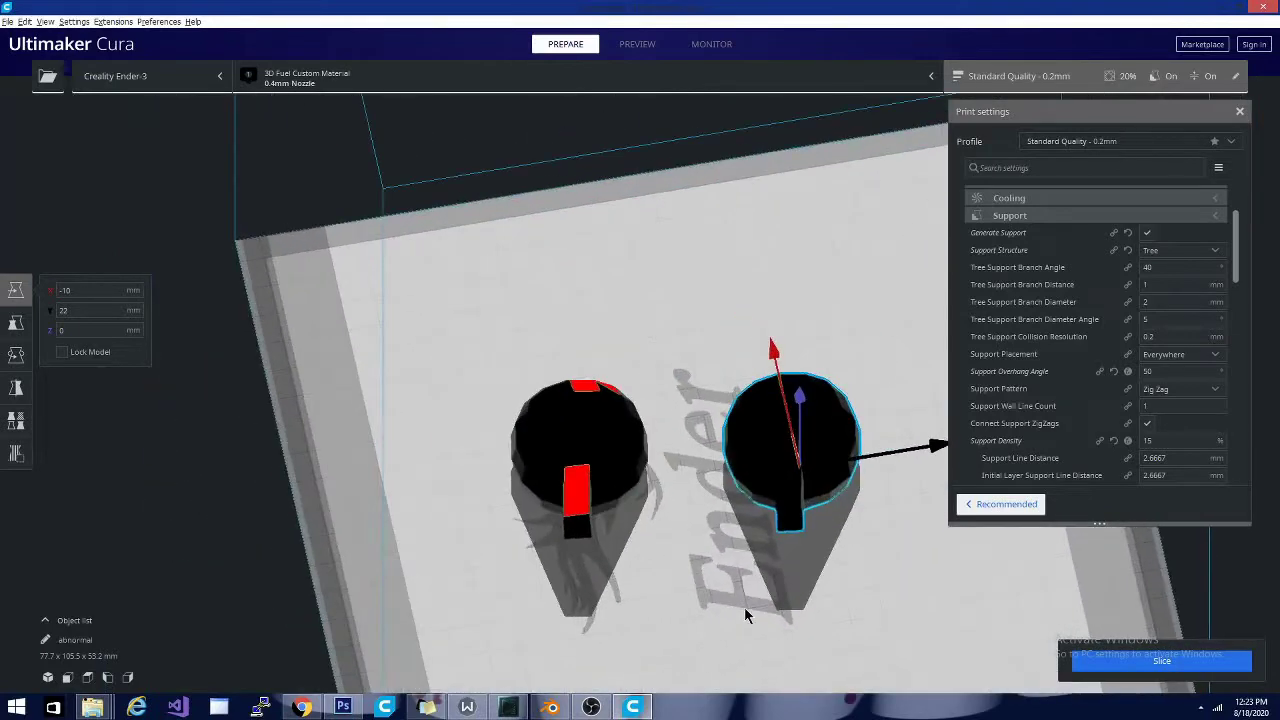
# Step: Collapse the Support and Special Modes categories in the print settings
pyautogui.click(1027, 218)
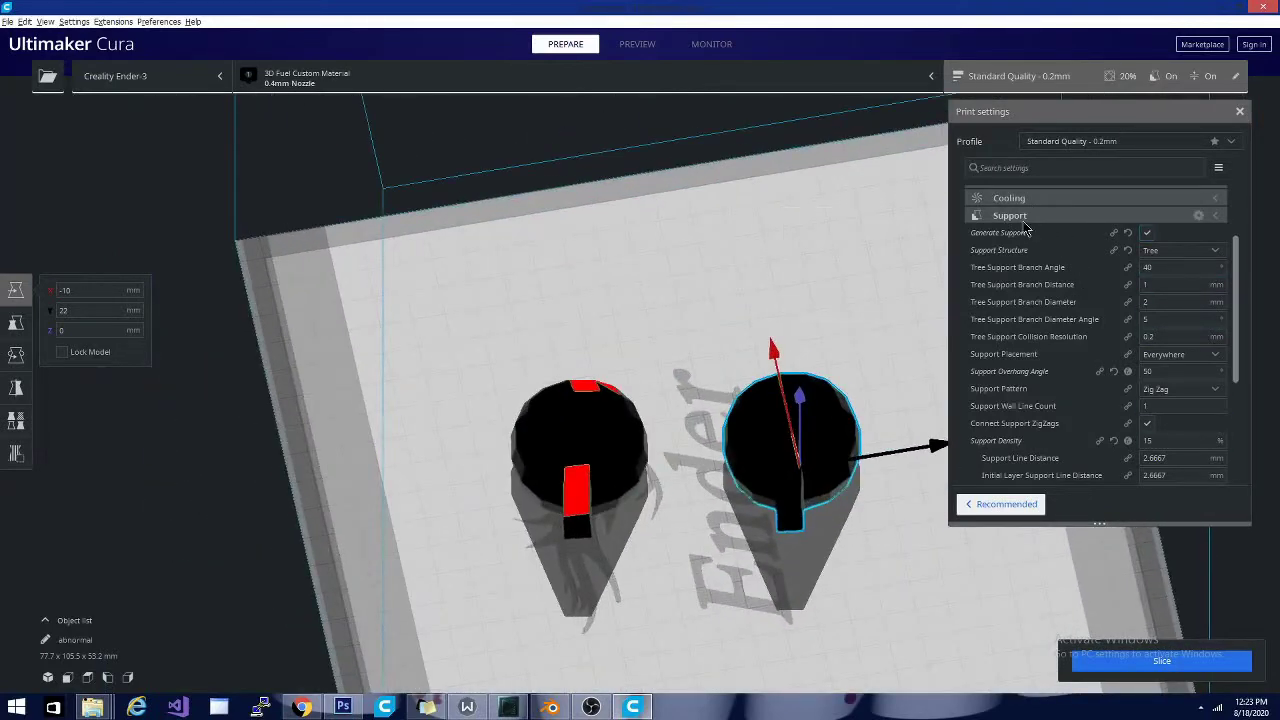
pyautogui.click(1064, 390)
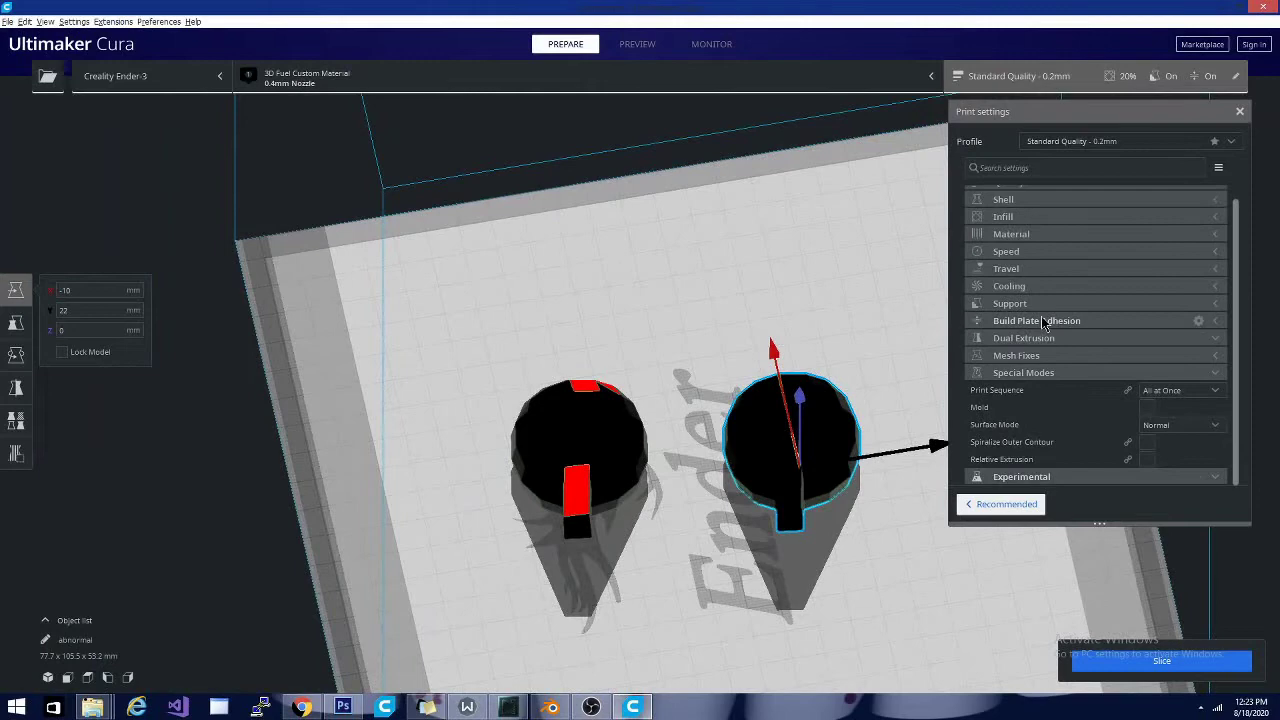
pyautogui.click(1058, 378)
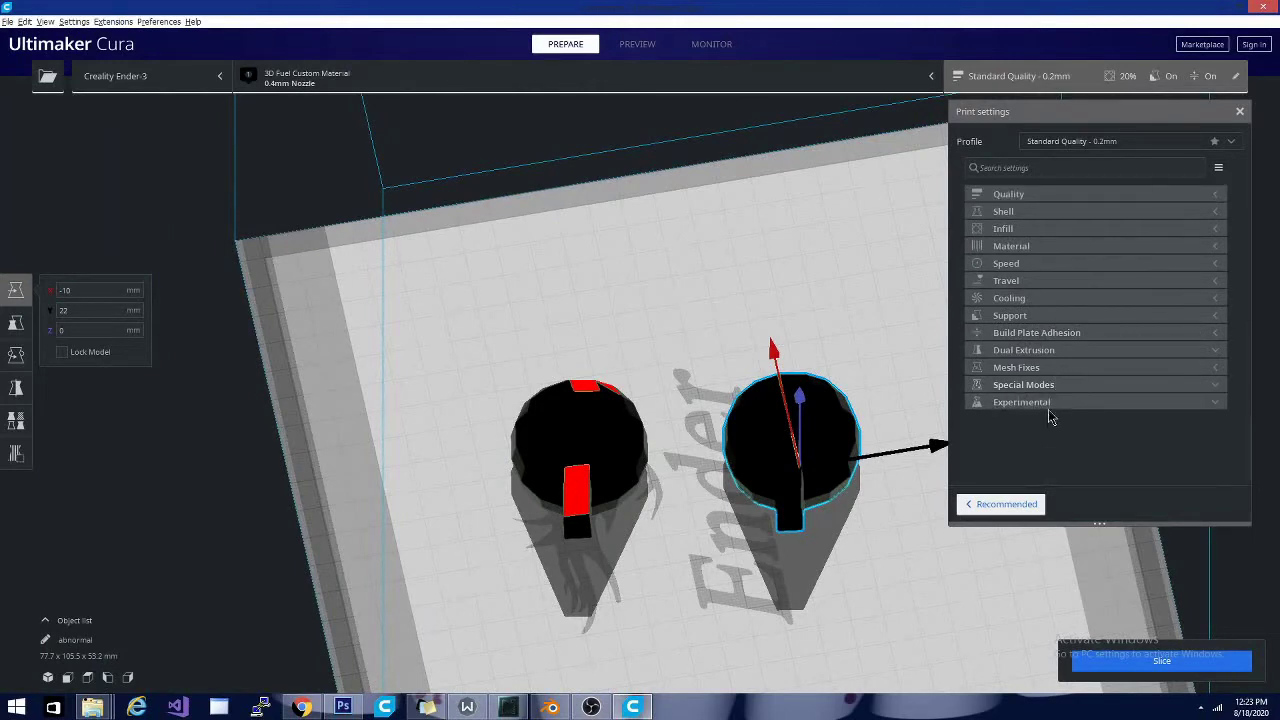
# Step: Compare the red faces on the handle and sphere of the unselected model with the selected model from several angles
pyautogui.moveTo(810, 669); pyautogui.dragTo(310, 597, button='right')
pyautogui.moveTo(843, 552); pyautogui.dragTo(847, 607, button='right')
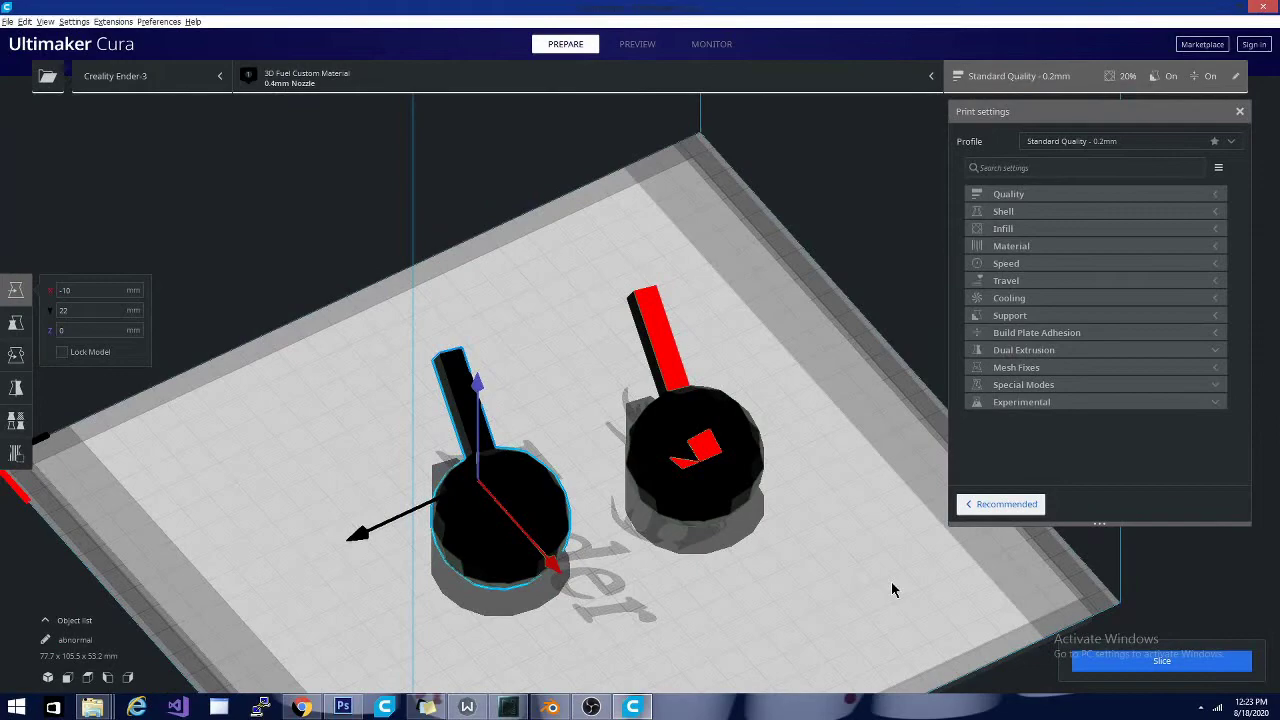
pyautogui.moveTo(674, 600); pyautogui.dragTo(474, 534, button='right')
pyautogui.scroll(3, 600, 594)
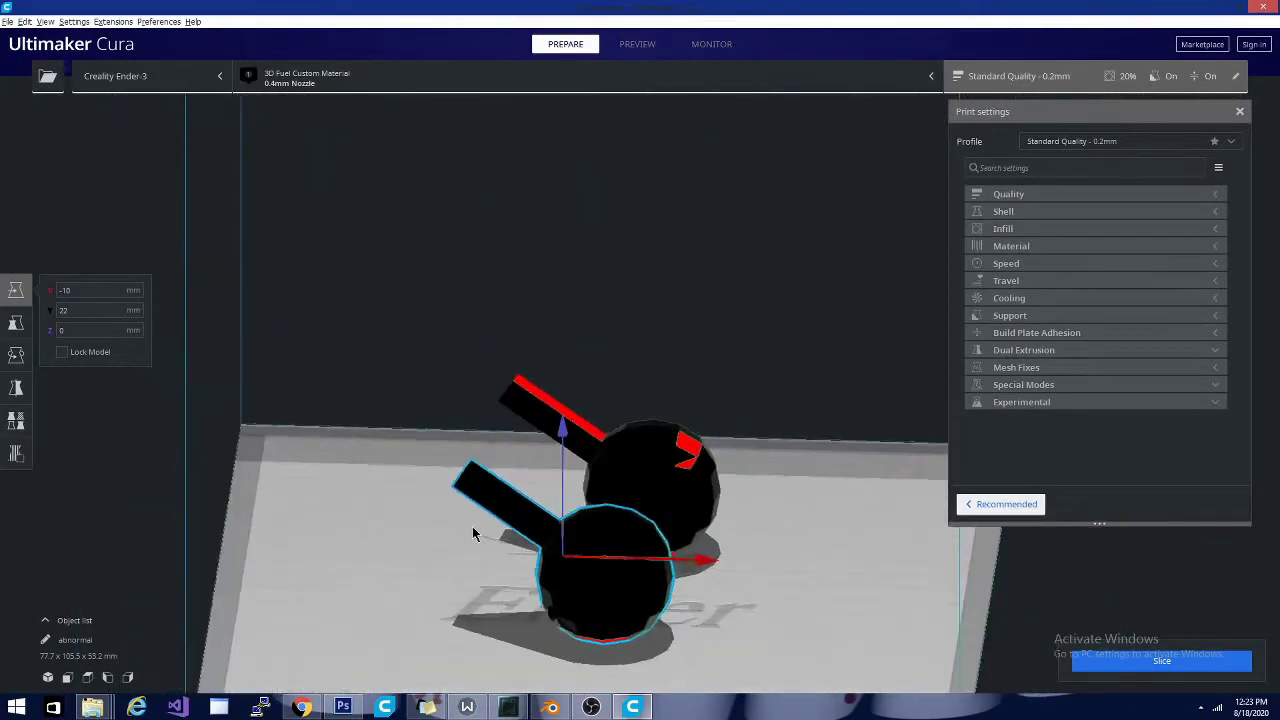
pyautogui.moveTo(789, 523); pyautogui.dragTo(362, 512, button='right')
pyautogui.moveTo(460, 550); pyautogui.dragTo(816, 592, button='right')
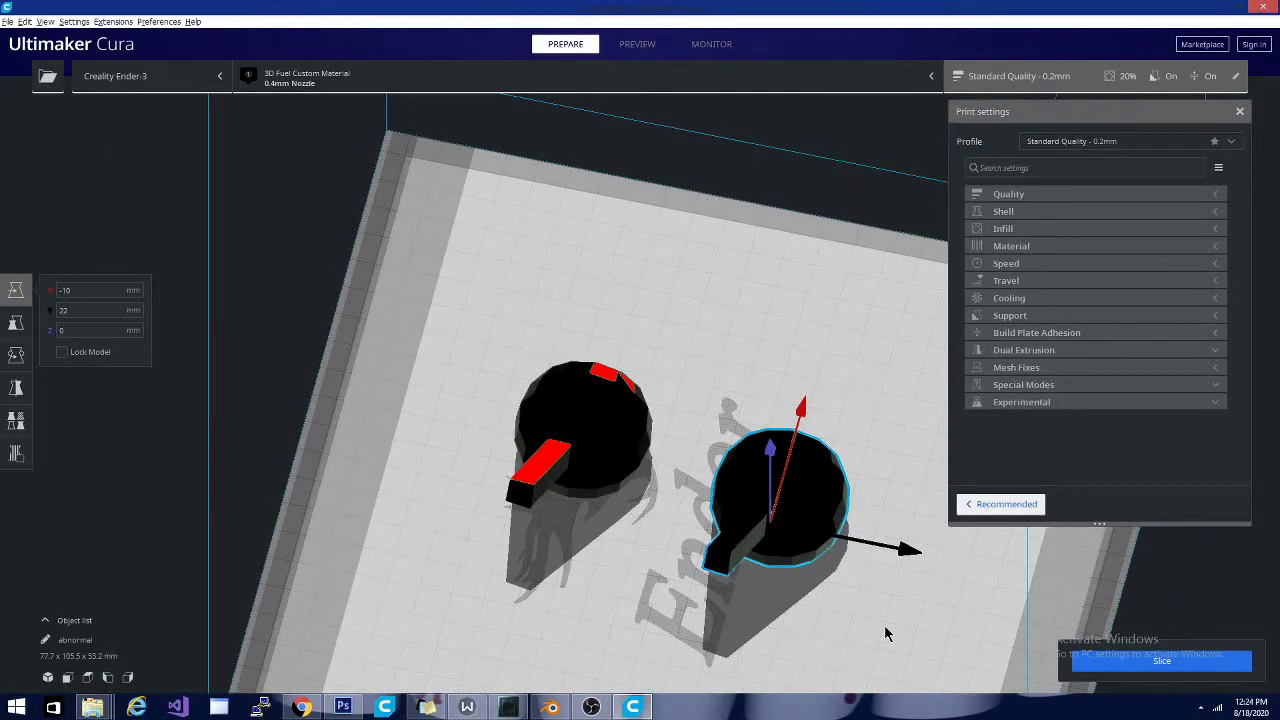
pyautogui.click(592, 708)
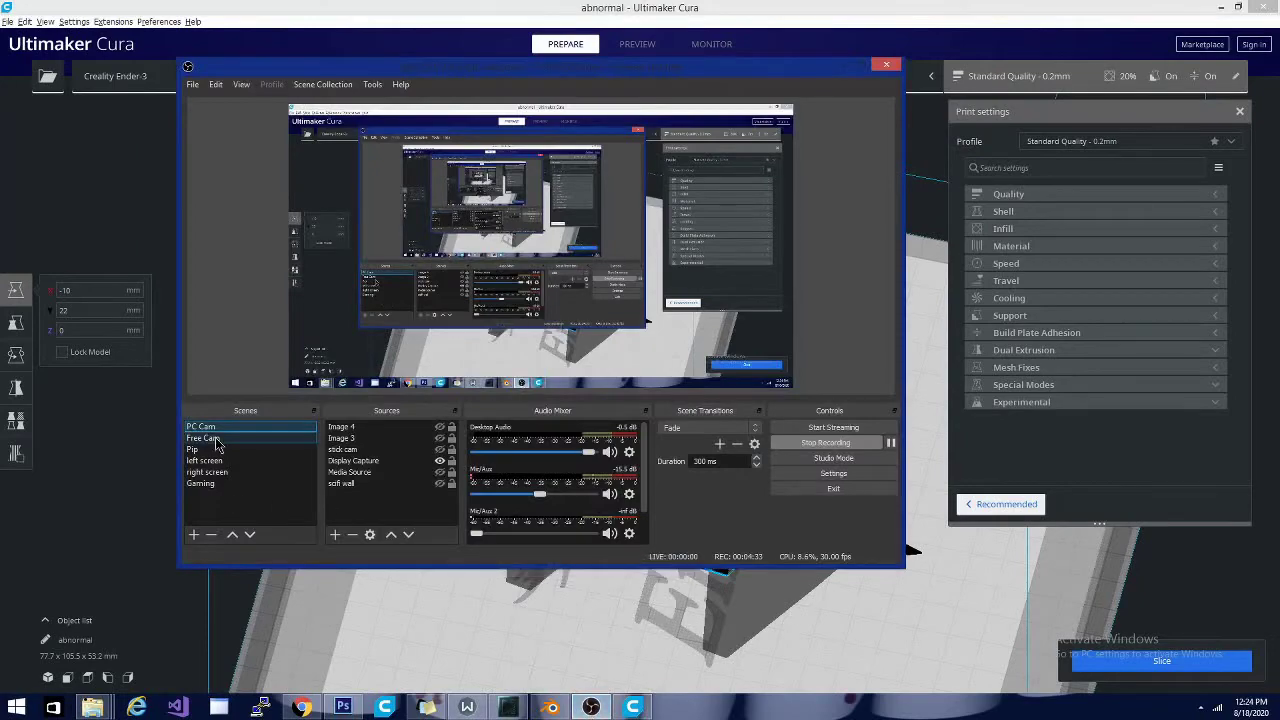